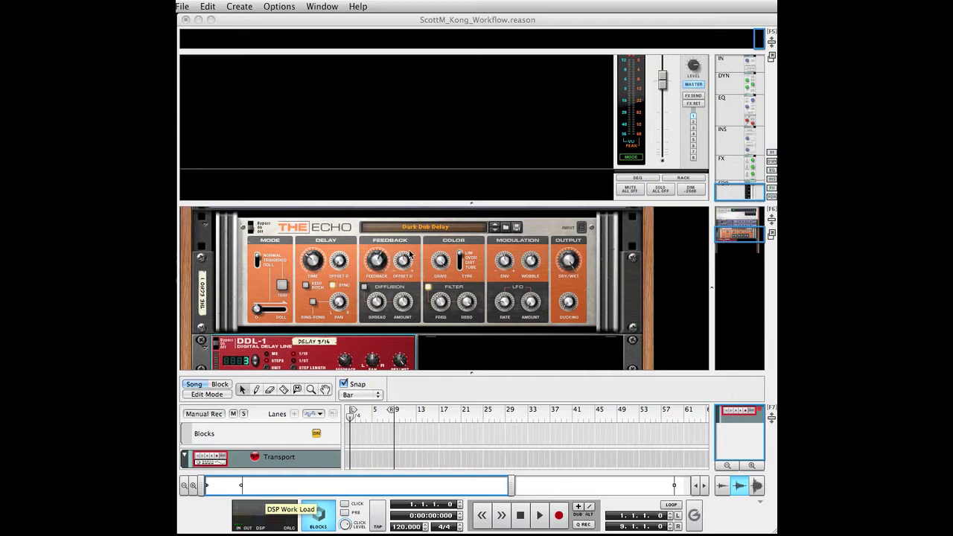
Hide the mixer so the rack with RV7000, The Echo and DDL-1 fills the window
left_click(551, 207)
left_click_drag(552, 204, 556, 274)
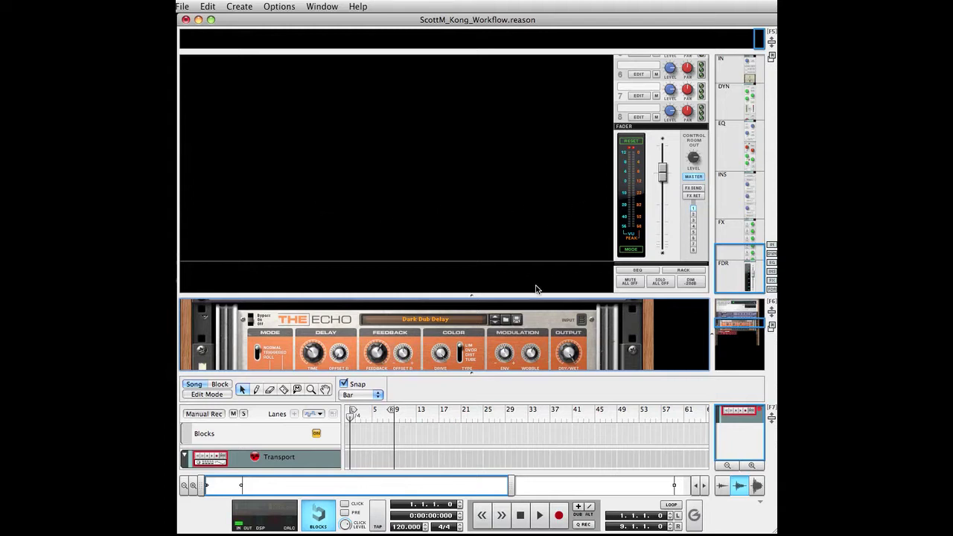
left_click_drag(535, 296, 522, 118)
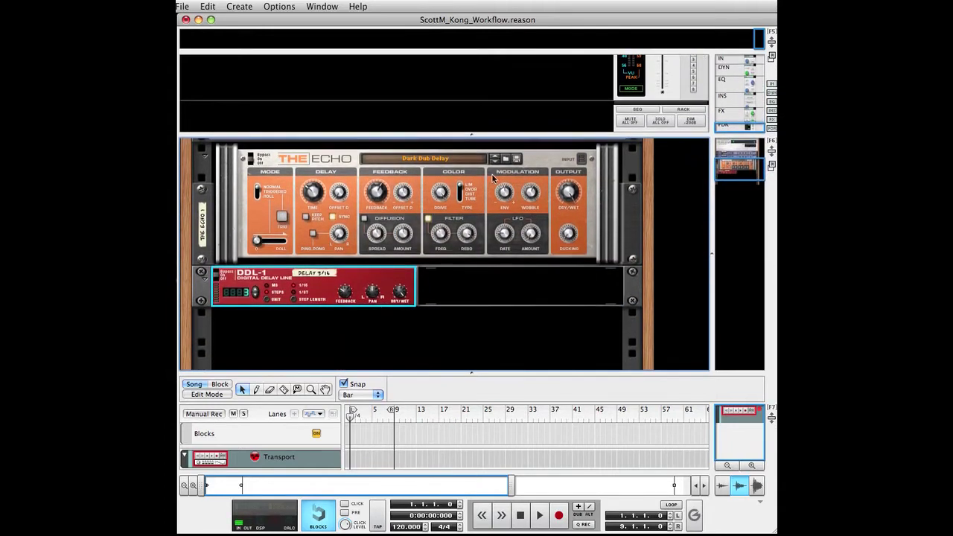
scroll(440, 257, "down", 3)
scroll(439, 257, "up", 3)
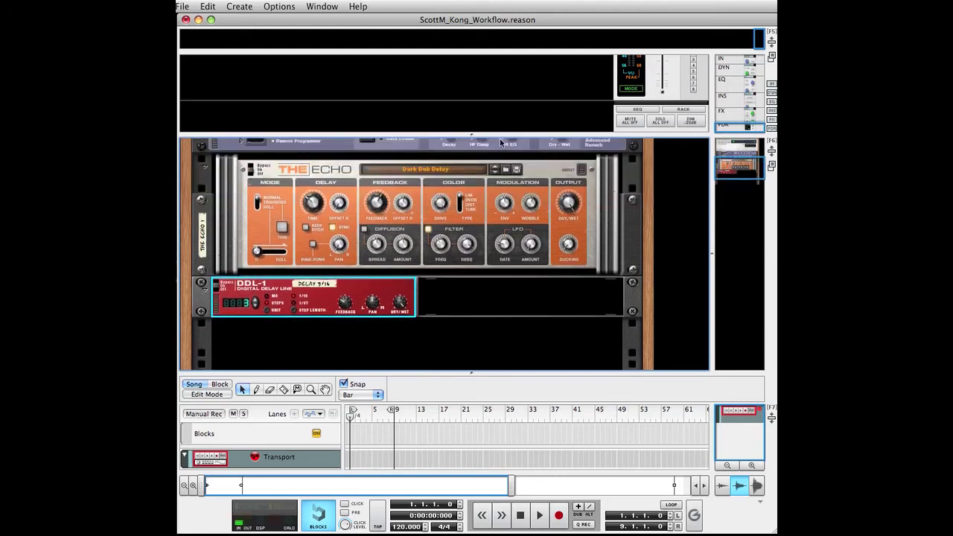
scroll(500, 321, "down", 3)
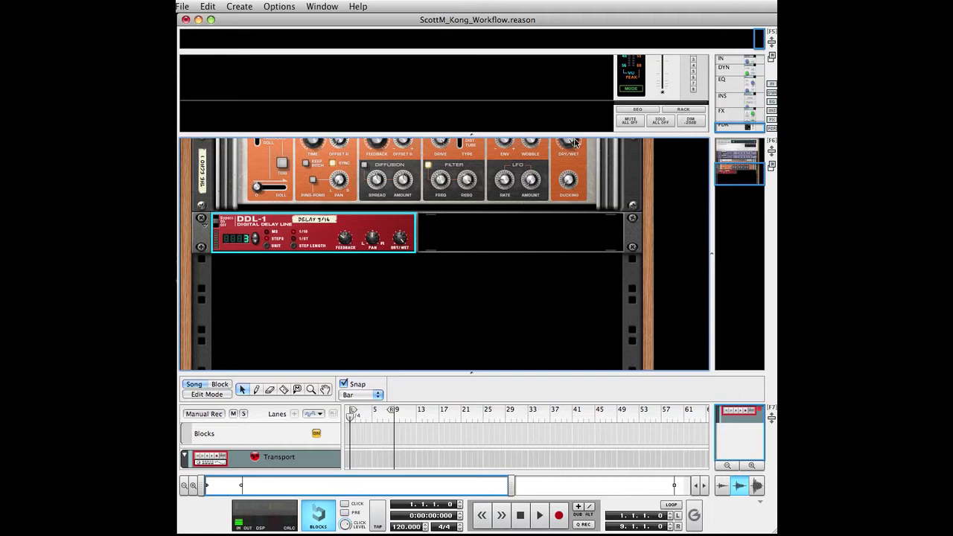
left_click_drag(575, 137, 567, 297)
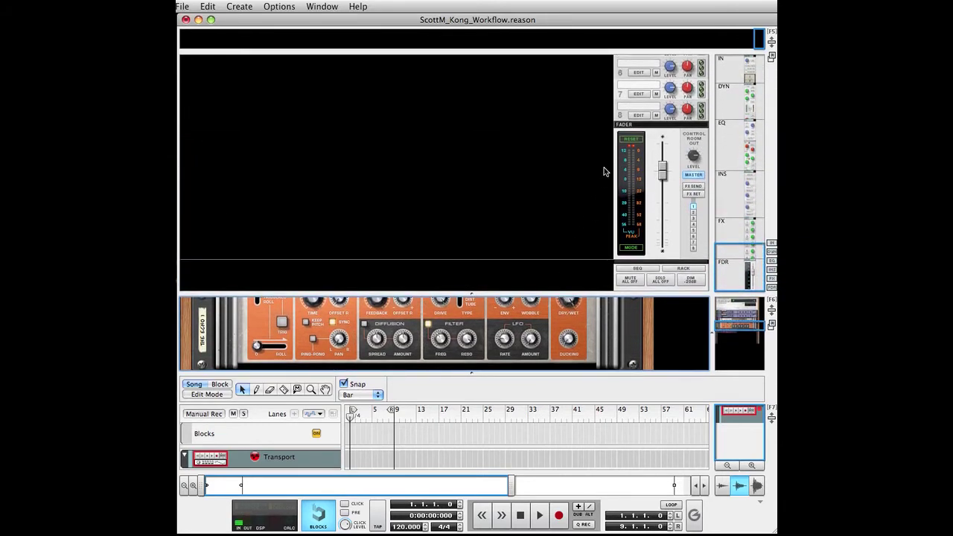
scroll(589, 176, "up", 6)
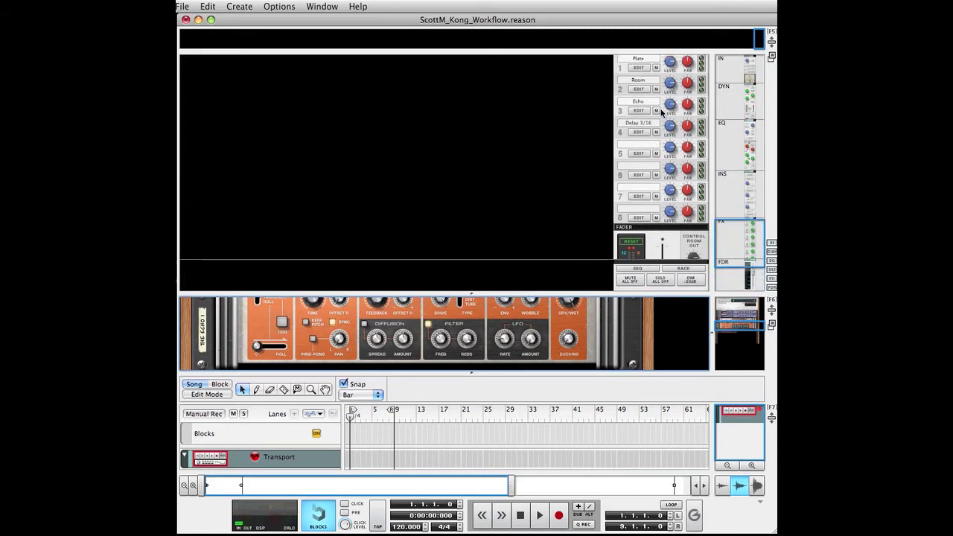
scroll(659, 91, "down", 6)
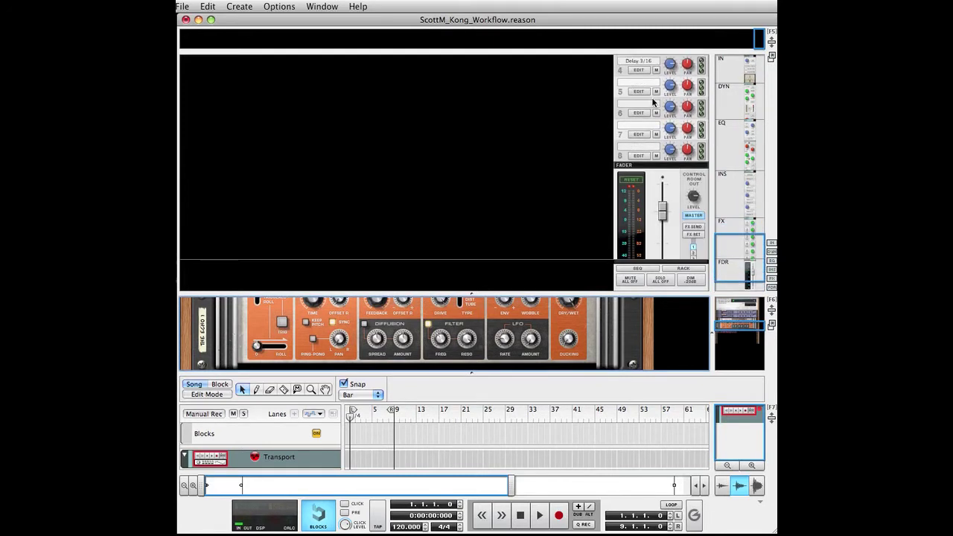
scroll(470, 315, "down", 3)
left_click_drag(472, 293, 466, 41)
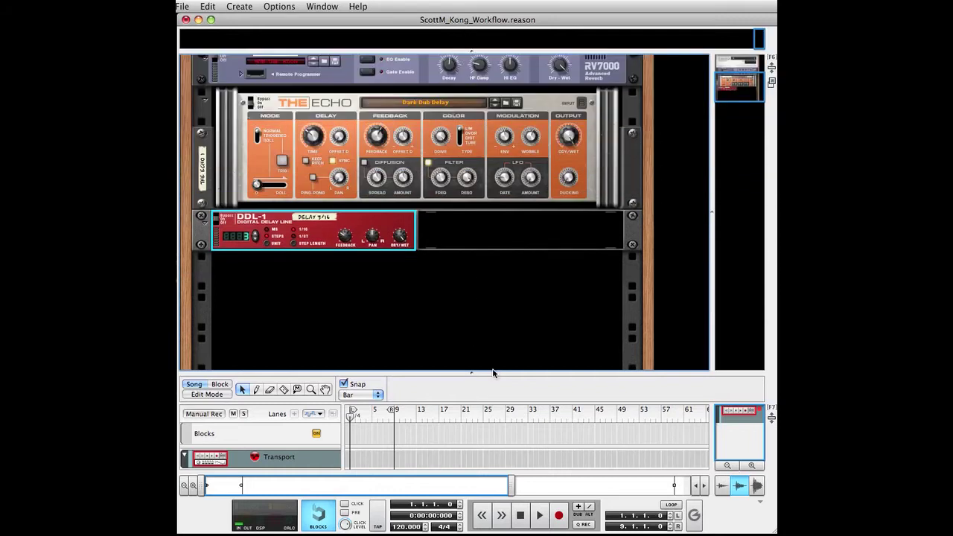
Collapse the sequencer and fold both RV7000s, The Echo and the DDL-1 to thin strips
left_click_drag(490, 410, 491, 492)
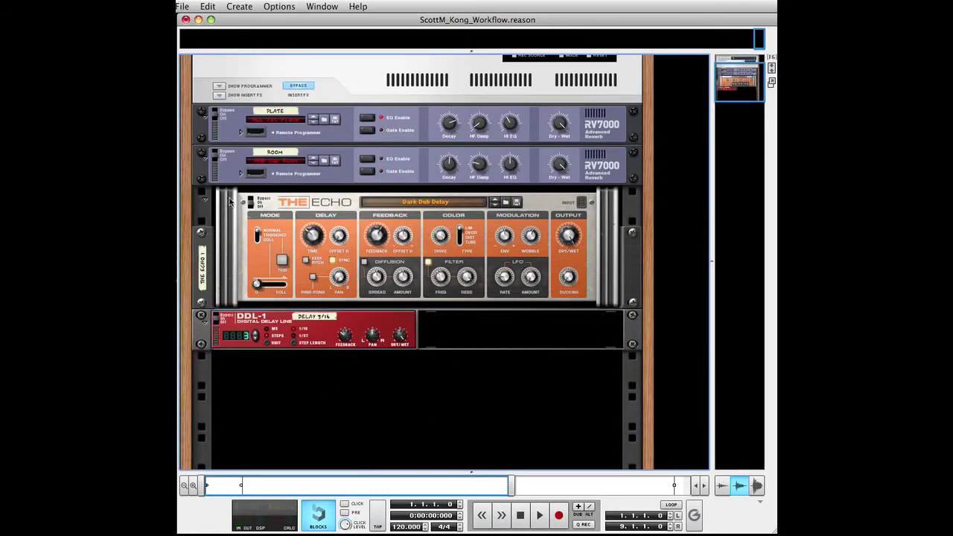
left_click(206, 113)
left_click(206, 154)
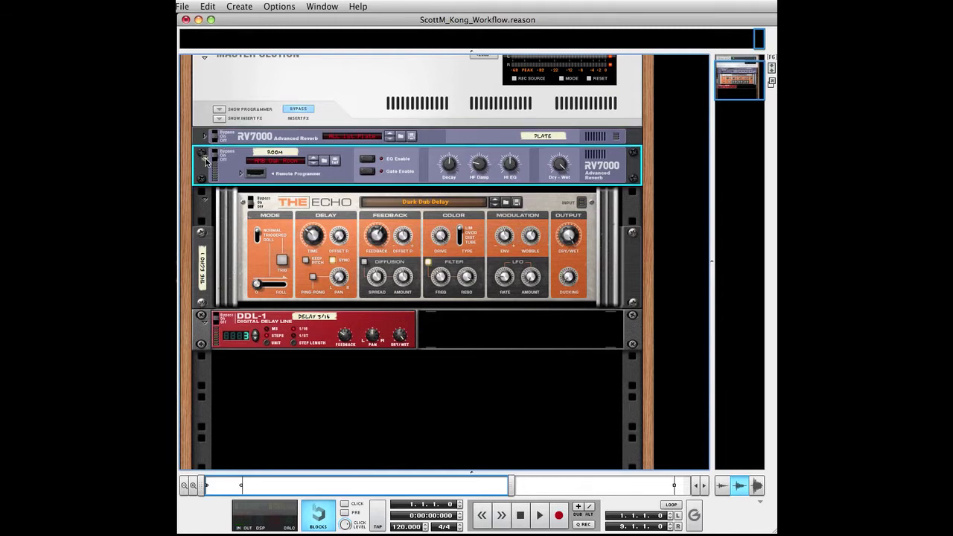
left_click(205, 201)
left_click(204, 258)
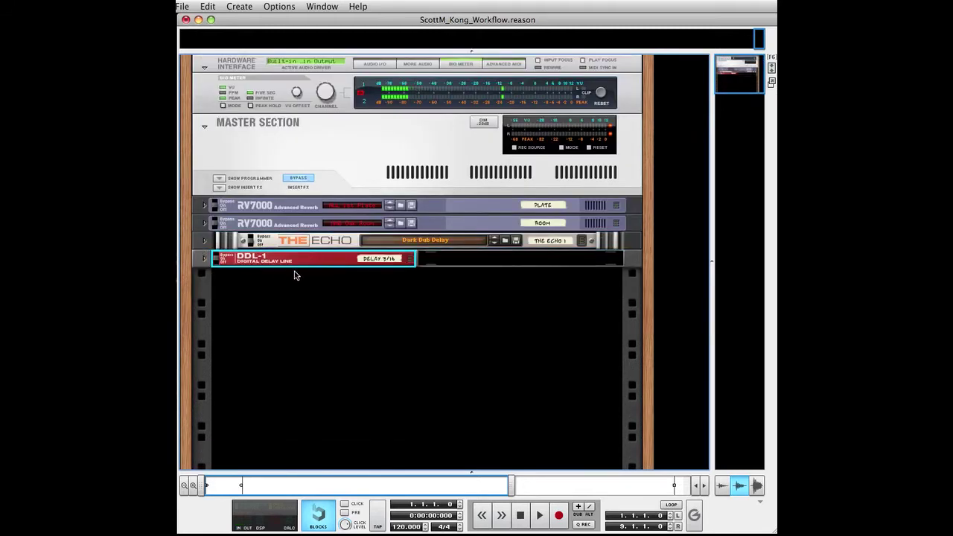
Create a Mixer 14:2 in the empty rack space
right_click(333, 298)
mouse_move(453, 386)
left_click(495, 422)
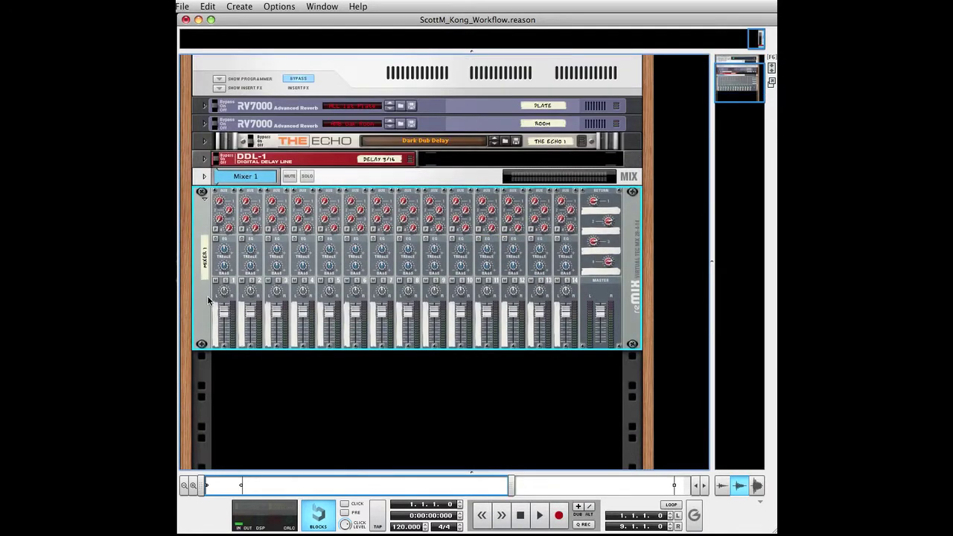
Add RV7000, Scream 4 and Line 6 Guitar Amp send effects to the mixer, then fold them
right_click(209, 301)
mouse_move(320, 398)
left_click(383, 378)
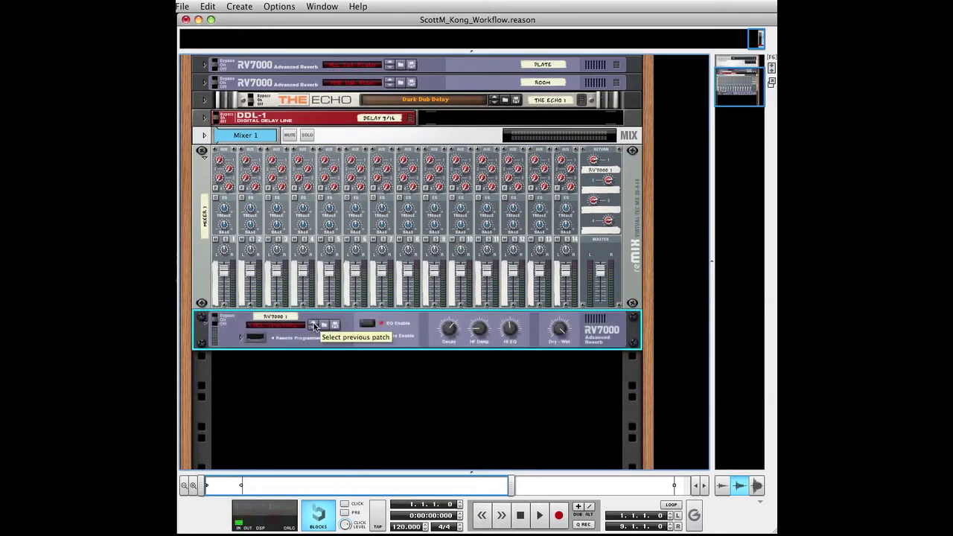
right_click(216, 341)
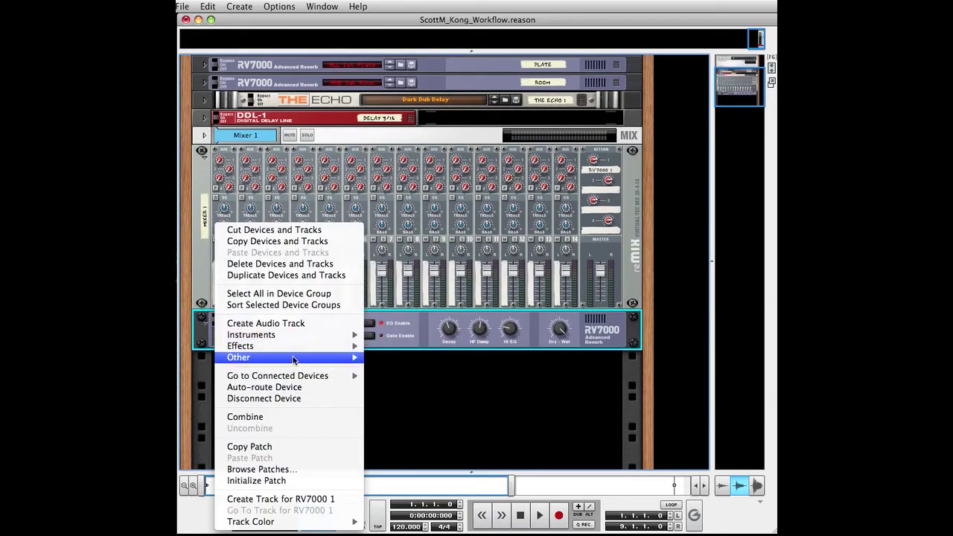
mouse_move(246, 345)
left_click(412, 342)
right_click(272, 343)
mouse_move(308, 346)
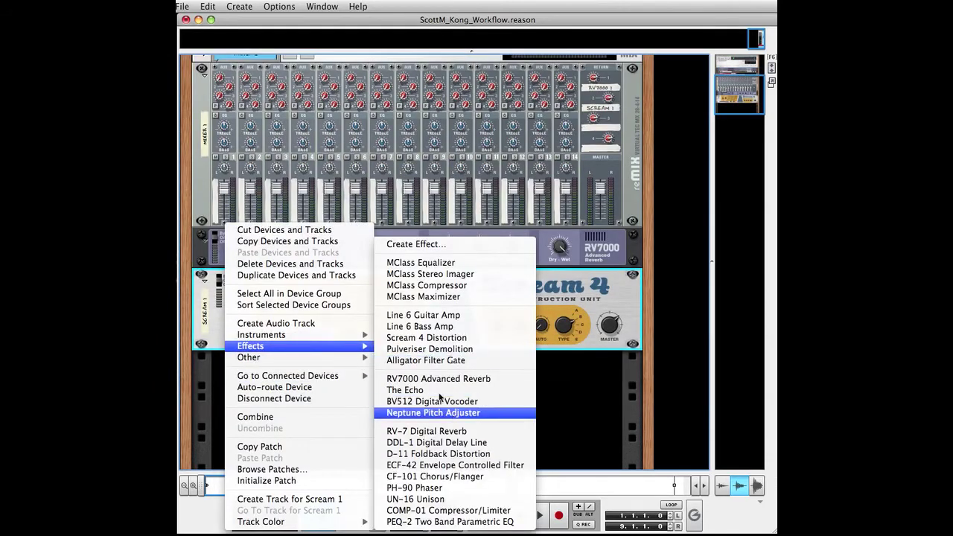
left_click(427, 318)
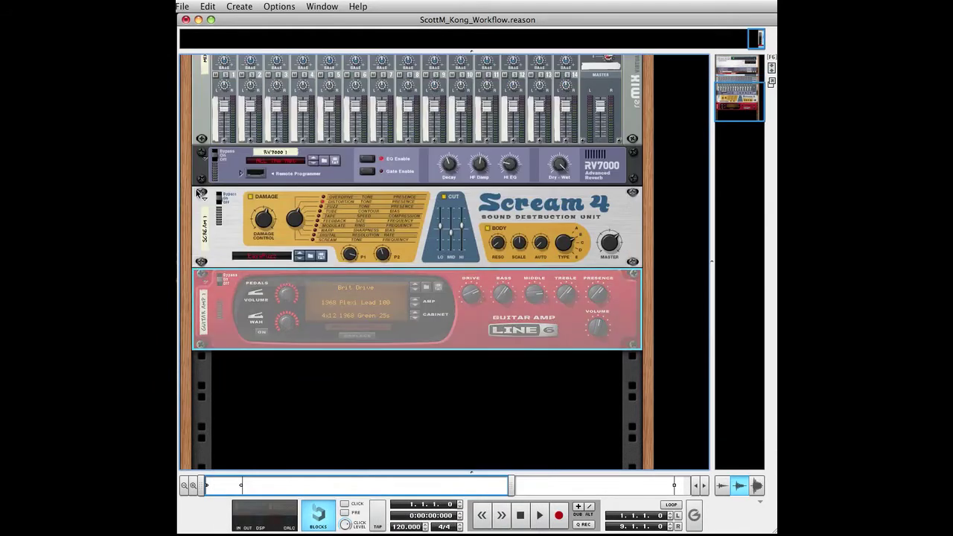
left_click(203, 153)
left_click(205, 195)
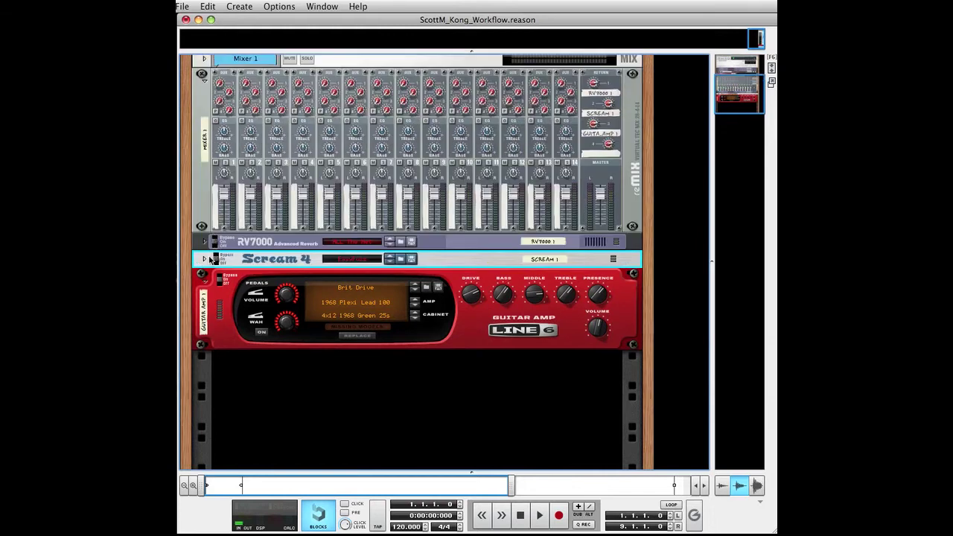
left_click(203, 291)
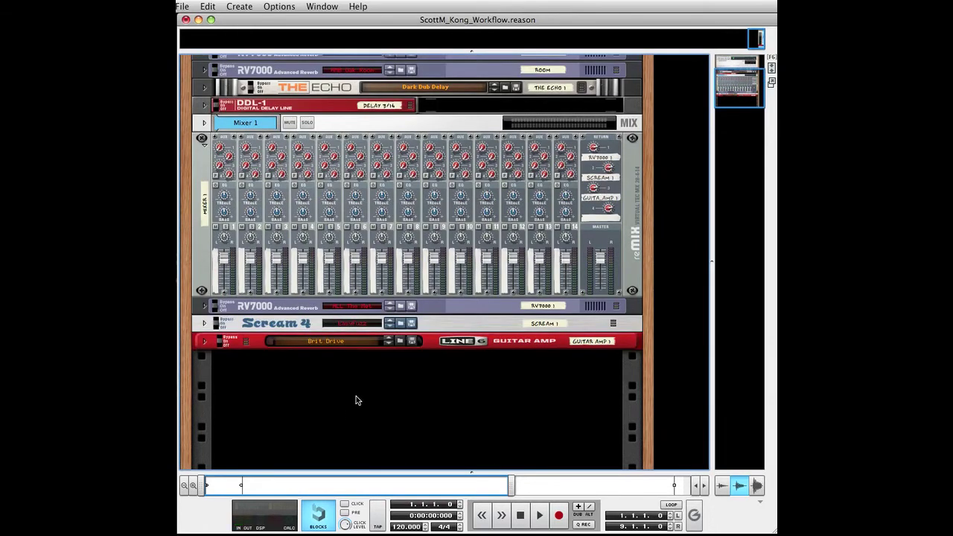
Add a Kong Drum Designer to the rack and audition its pad 1 bass drum
right_click(371, 377)
mouse_move(439, 442)
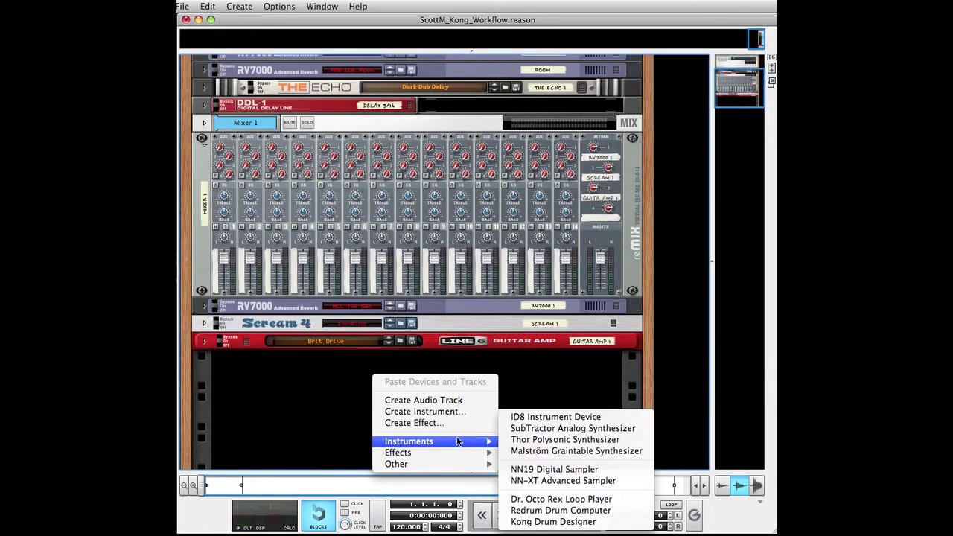
left_click(551, 522)
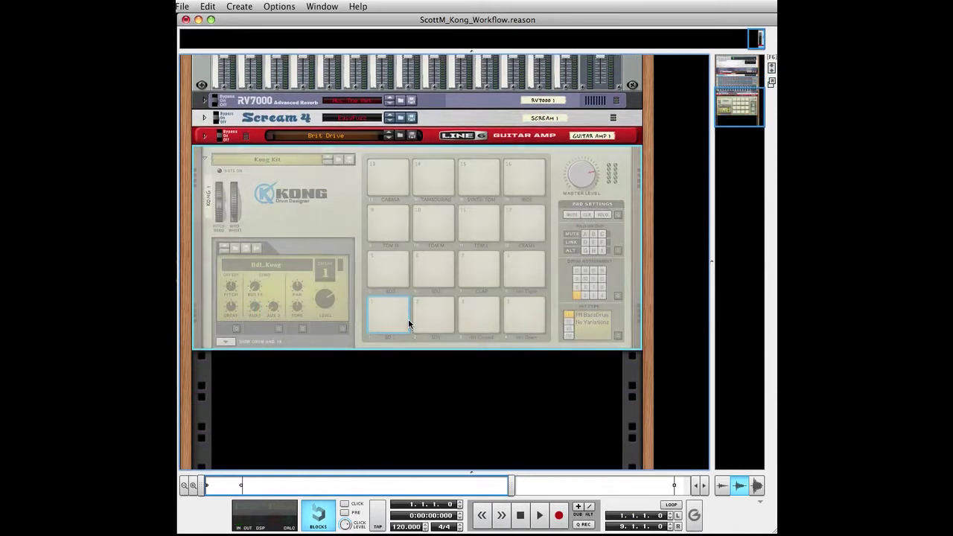
left_click(402, 409)
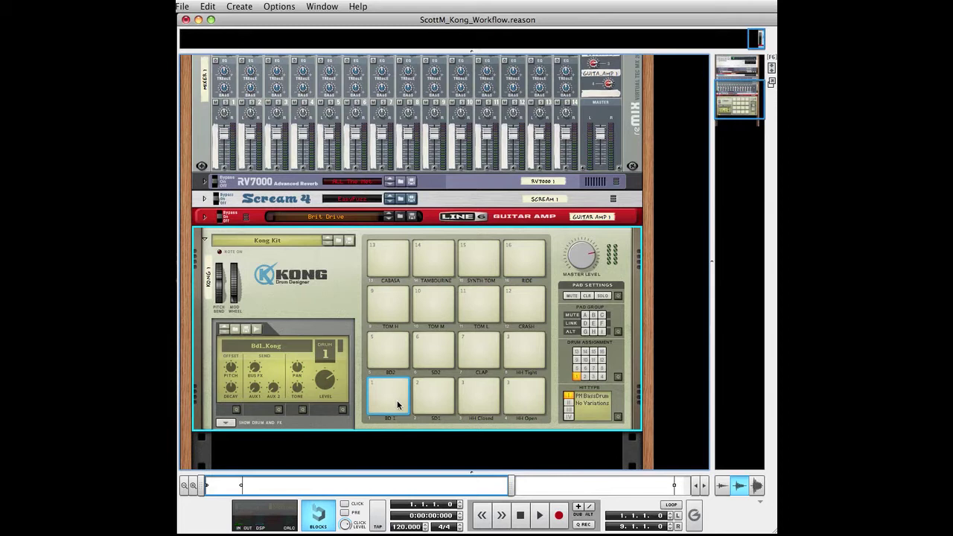
scroll(335, 276, "up", 1)
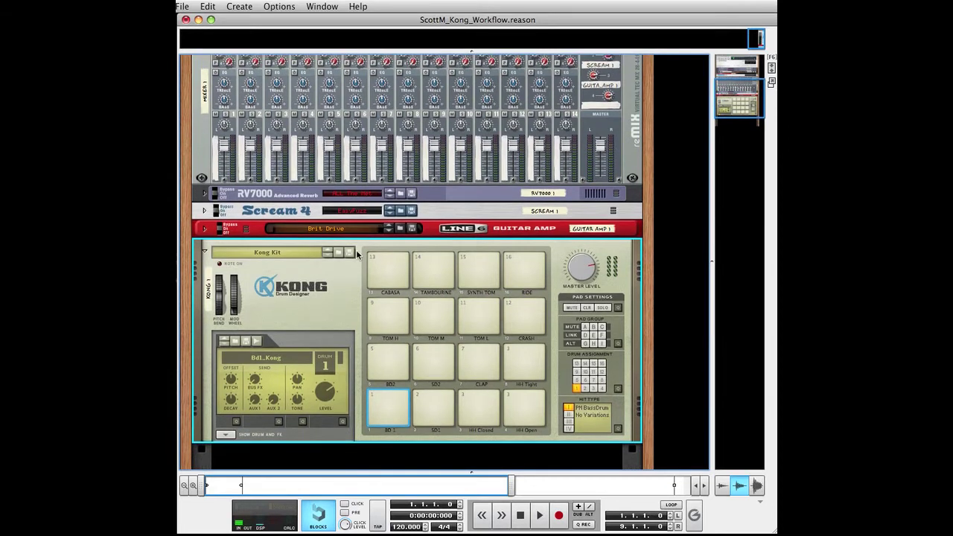
scroll(395, 298, "down", 1)
Cable Kong's Main Audio Out L and R into mixer channels 1 and 2
key("Tab")
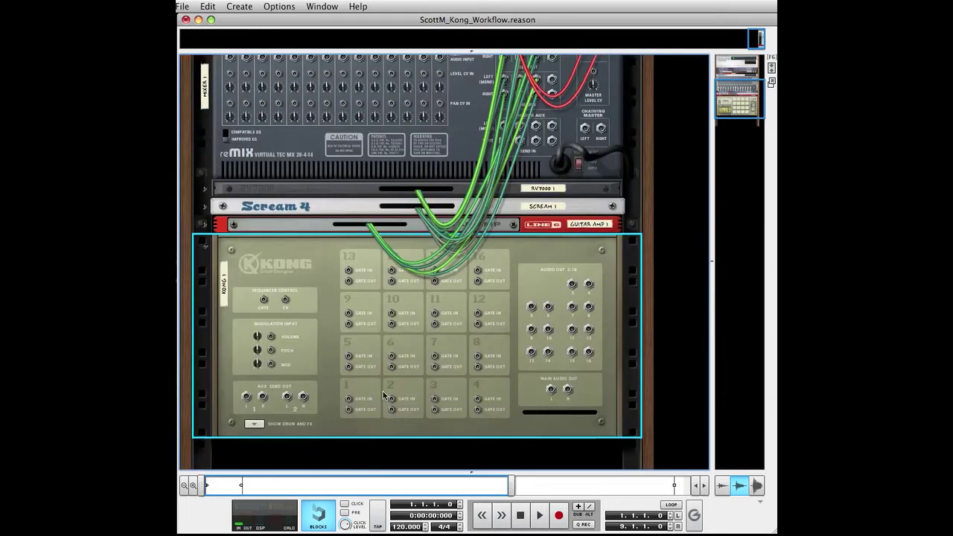
scroll(527, 418, "up", 2)
left_click_drag(550, 415, 229, 124)
left_click(231, 140)
left_click_drag(551, 468, 246, 123)
scroll(376, 234, "down", 3)
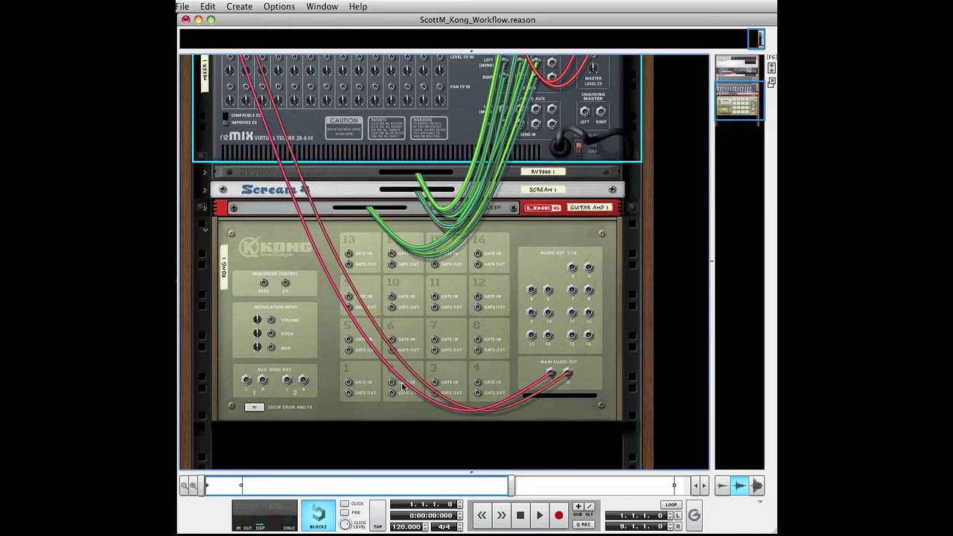
key("Tab")
Audition and select Kong's BD1 and SD1 pads to check their settings
left_click(387, 414)
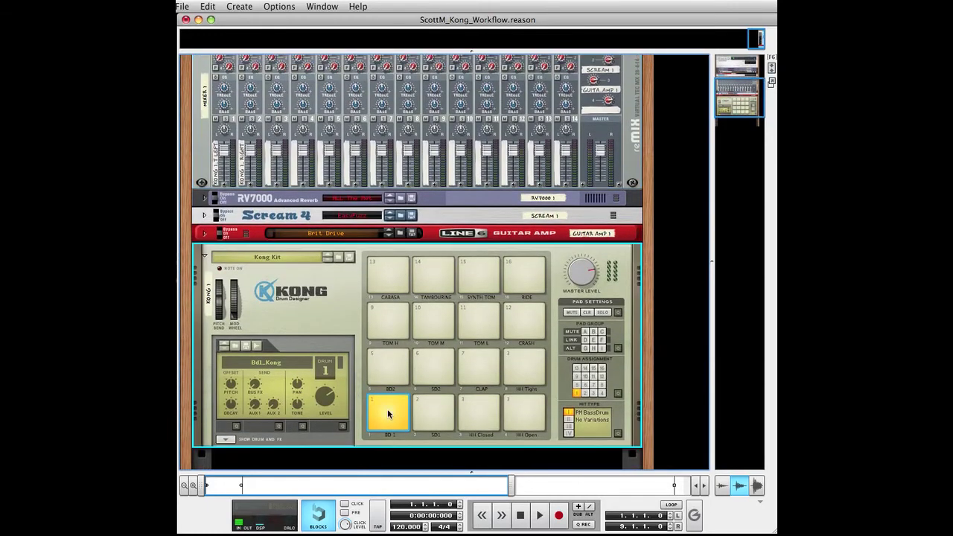
left_click(451, 425)
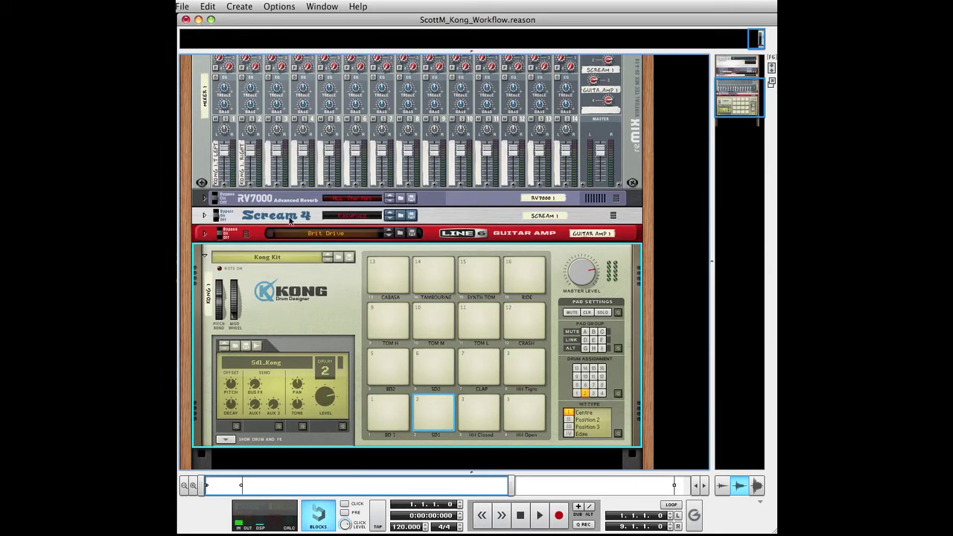
left_click(391, 415)
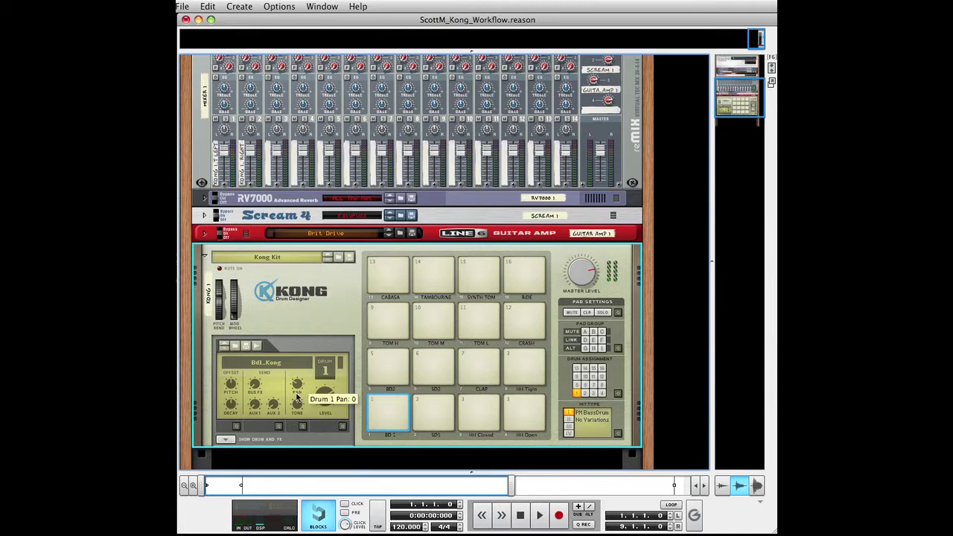
left_click(435, 418)
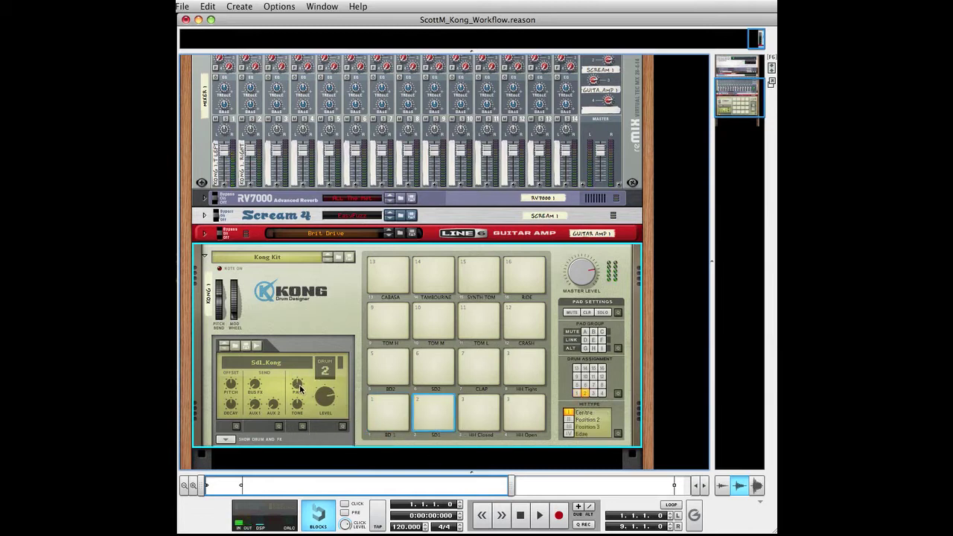
left_click(392, 423)
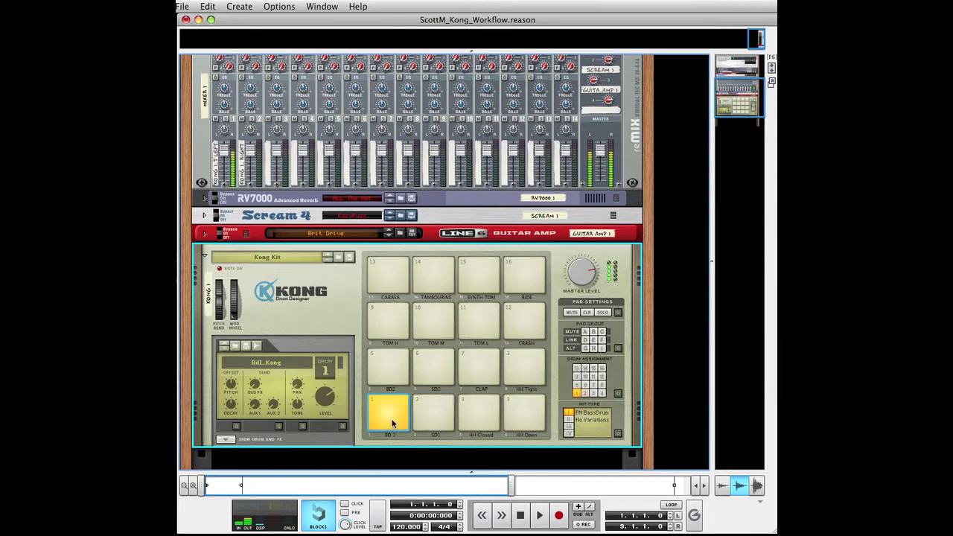
left_click(392, 421)
left_click(427, 426)
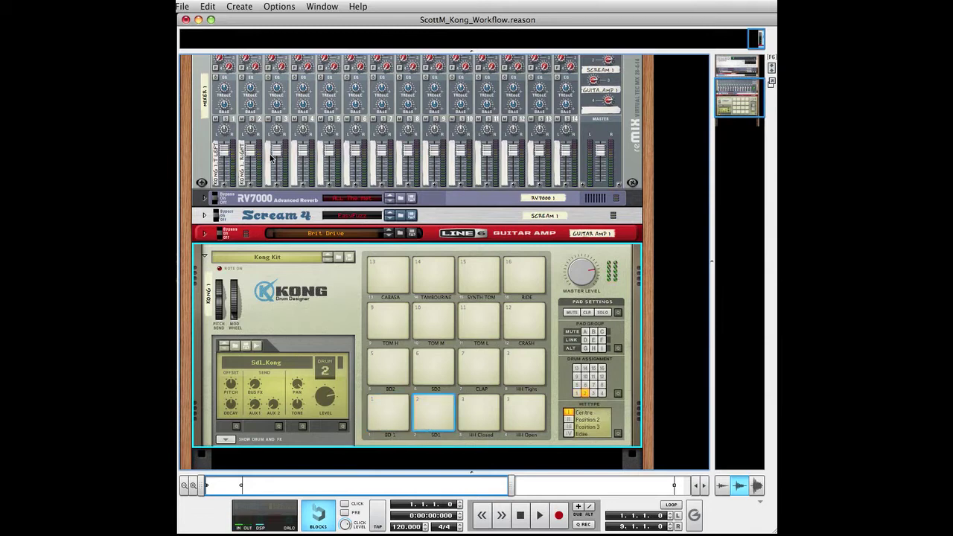
left_click(431, 419)
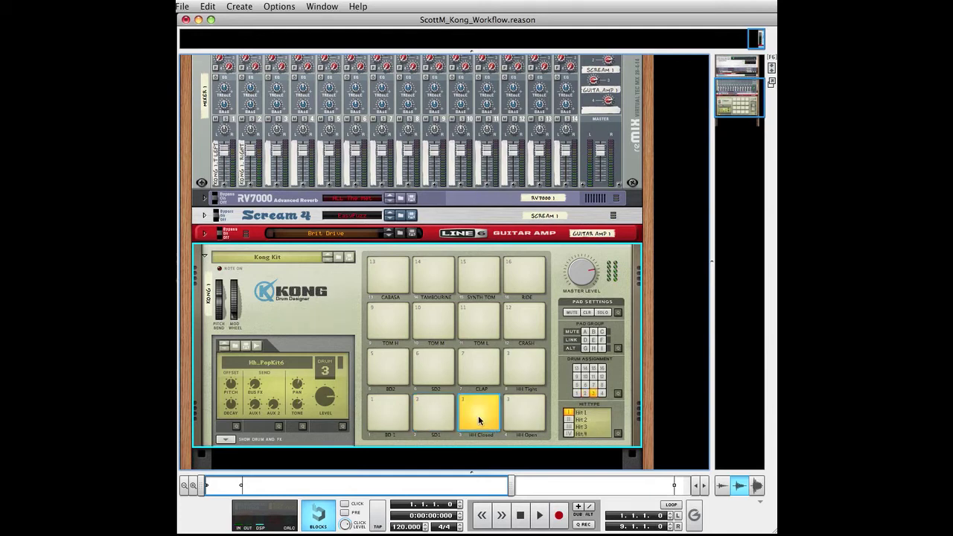
Play the HH Closed and HH Open pads and unfold Kong's Drum and FX section
scroll(480, 421, "down", 5)
left_click(482, 320)
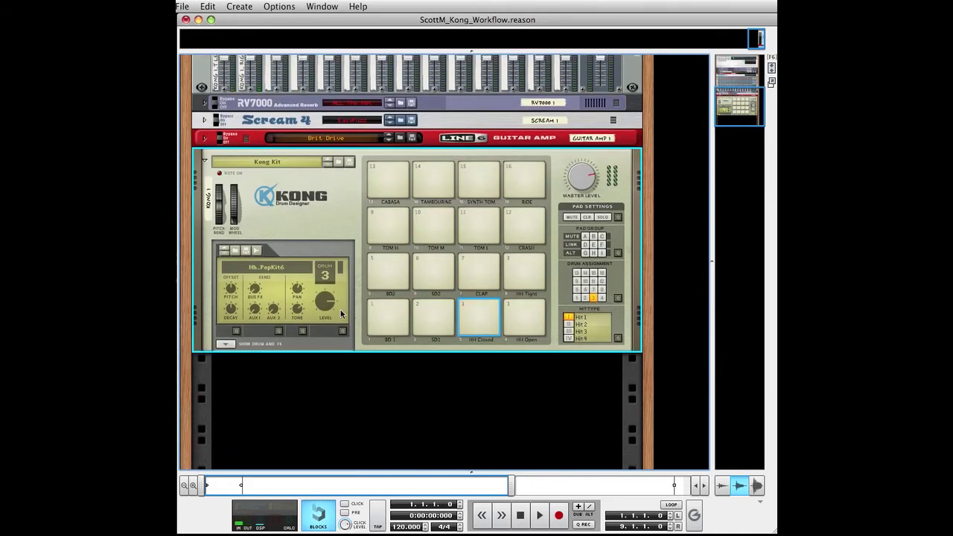
left_click(525, 322)
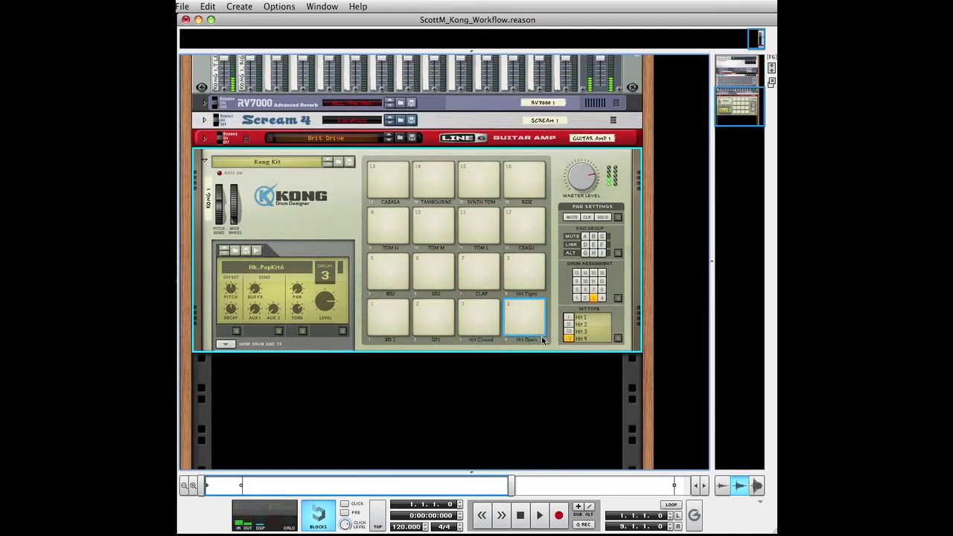
scroll(466, 308, "down", 1)
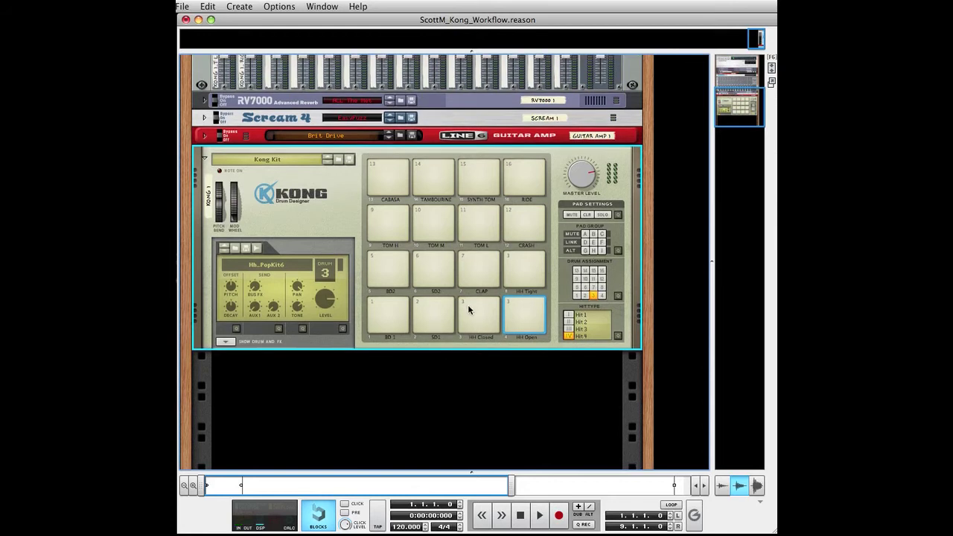
left_click(225, 342)
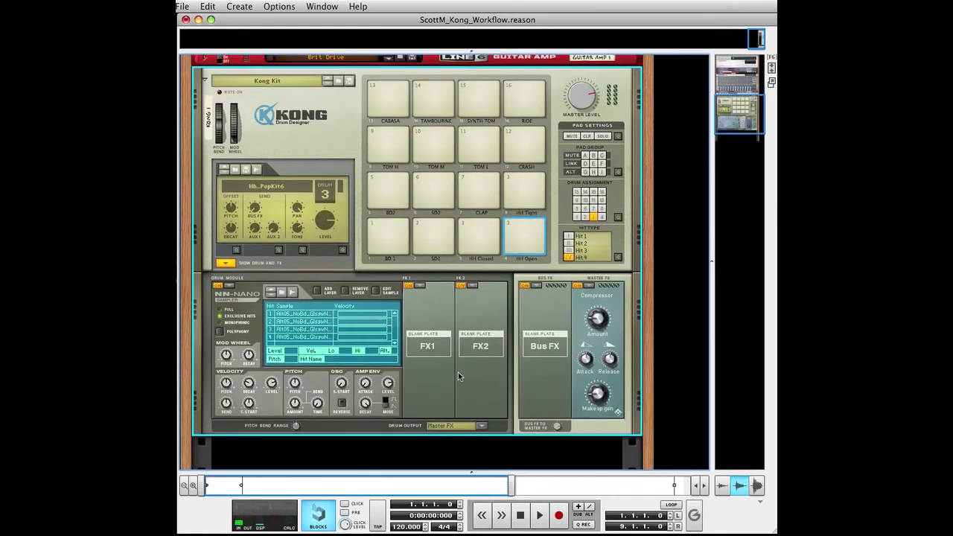
Route the hi-hat drum to Output 3-4 and pan it to -64
scroll(444, 361, "down", 2)
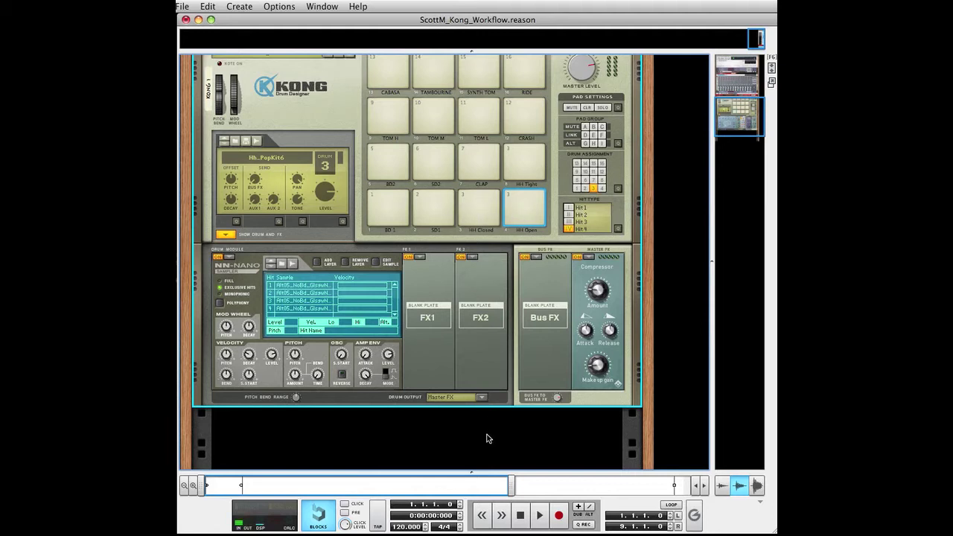
left_click(484, 399)
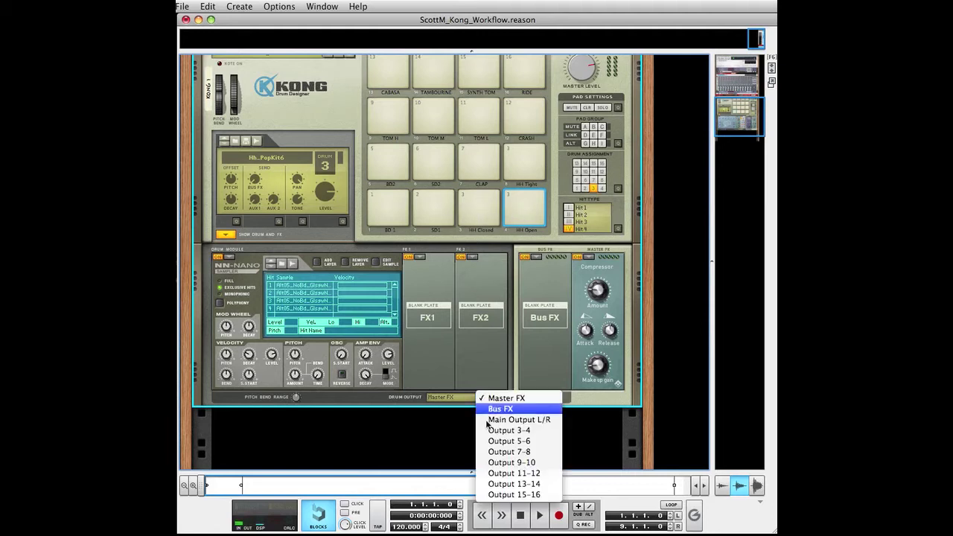
left_click(524, 431)
scroll(531, 415, "up", 3)
left_click(481, 309)
left_click(483, 309)
left_click_drag(297, 281, 311, 324)
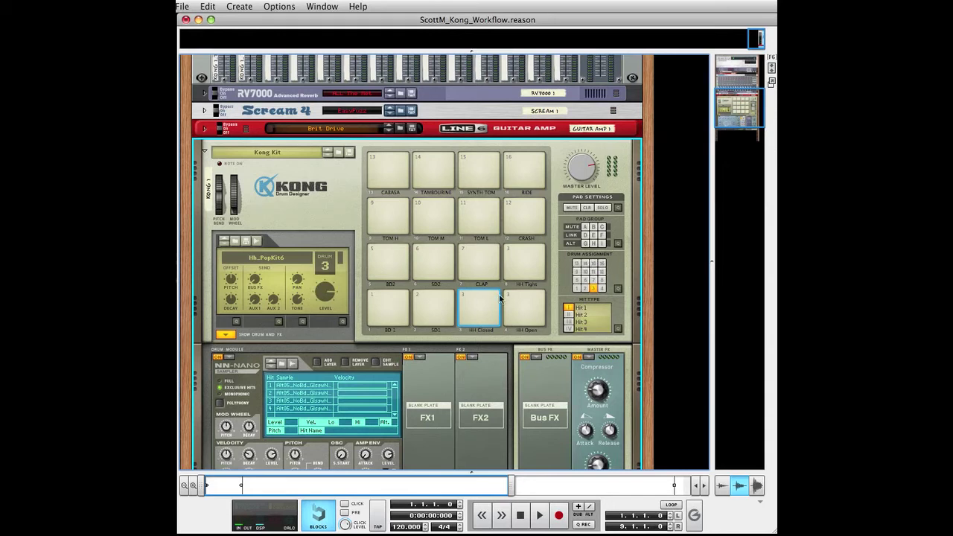
Assign the HH Open pad to Drum 4 and enter Quick Edit Mode
left_click(536, 309)
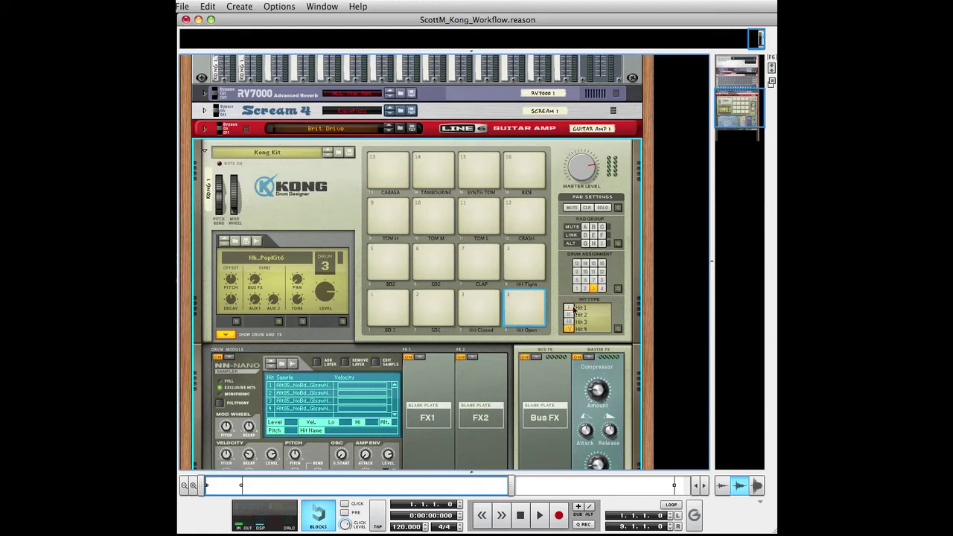
left_click(604, 289)
left_click(618, 288)
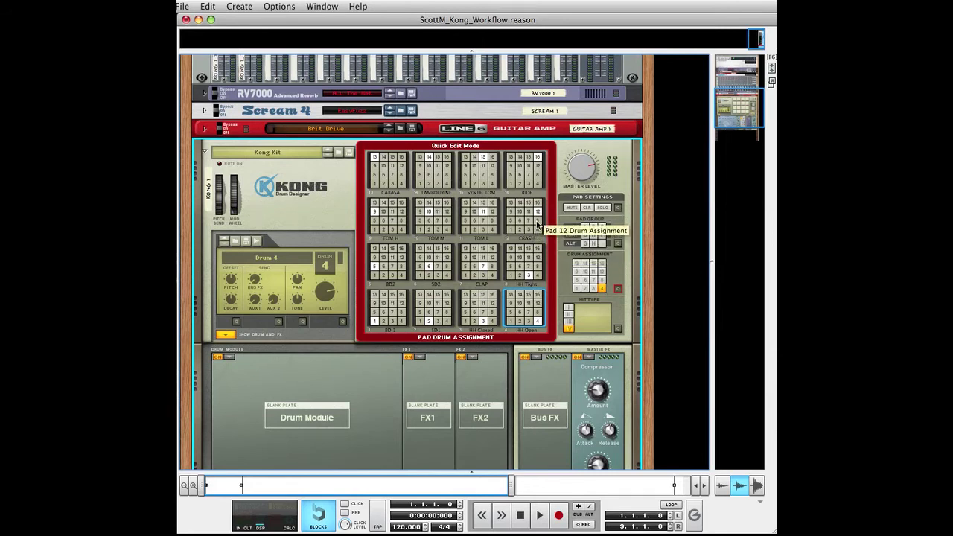
Assign pad 8 in Quick Edit Mode, return to the pads, and select the open hi-hat
left_click(539, 266)
left_click(618, 288)
scroll(526, 339, "up", 1)
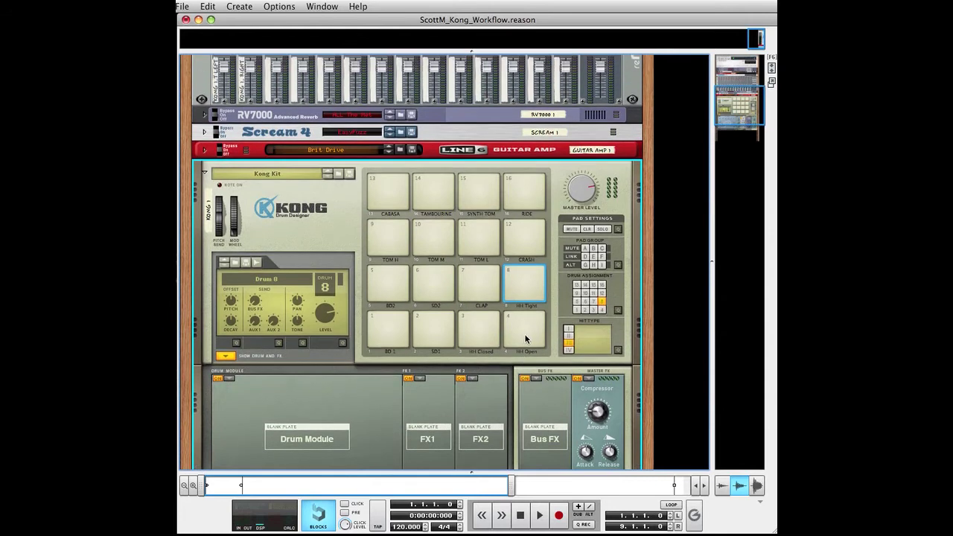
scroll(512, 325, "down", 2)
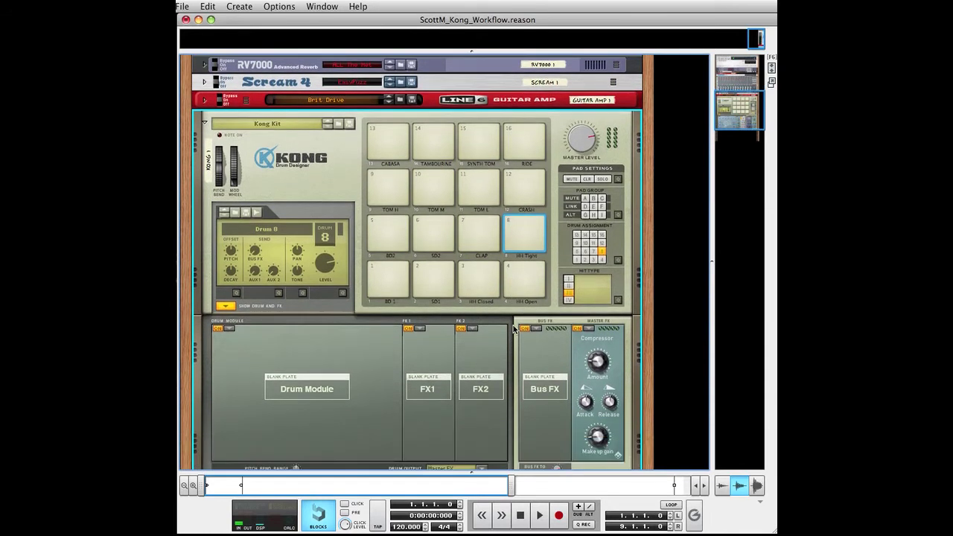
left_click(489, 287)
scroll(532, 242, "up", 1)
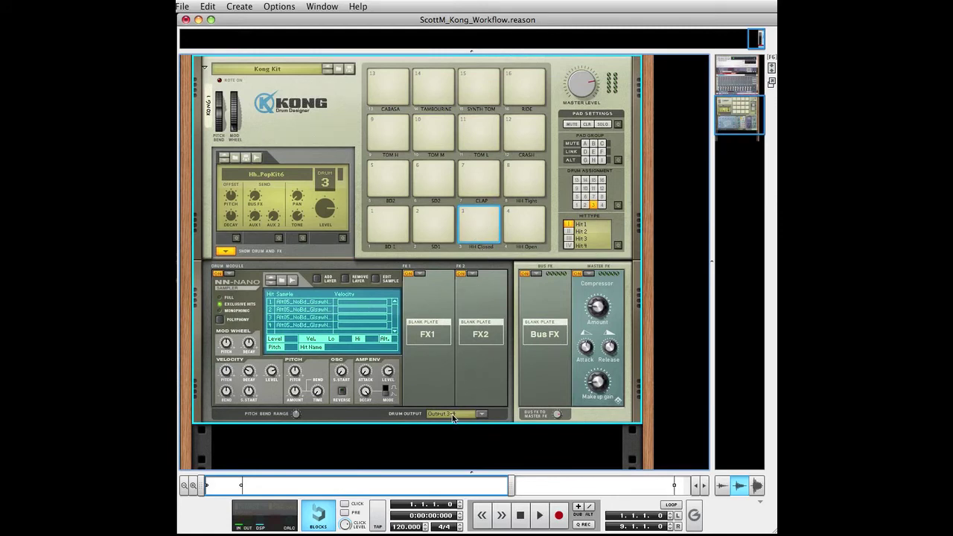
left_click(515, 226)
Send Drum 4 to Output 3-4, check its module list, and audition the closed hi-hat
left_click(483, 414)
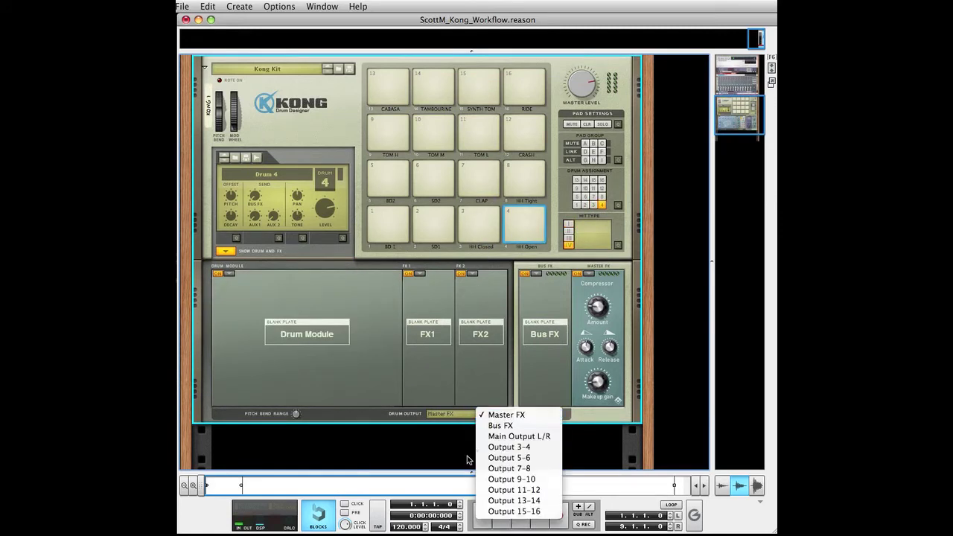
left_click(507, 447)
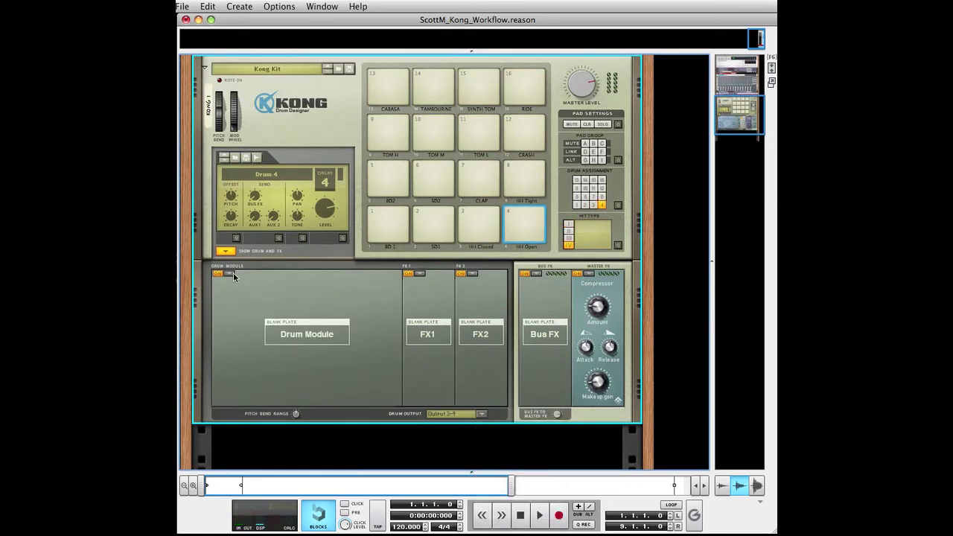
left_click(234, 276)
left_click(473, 291)
left_click(474, 228)
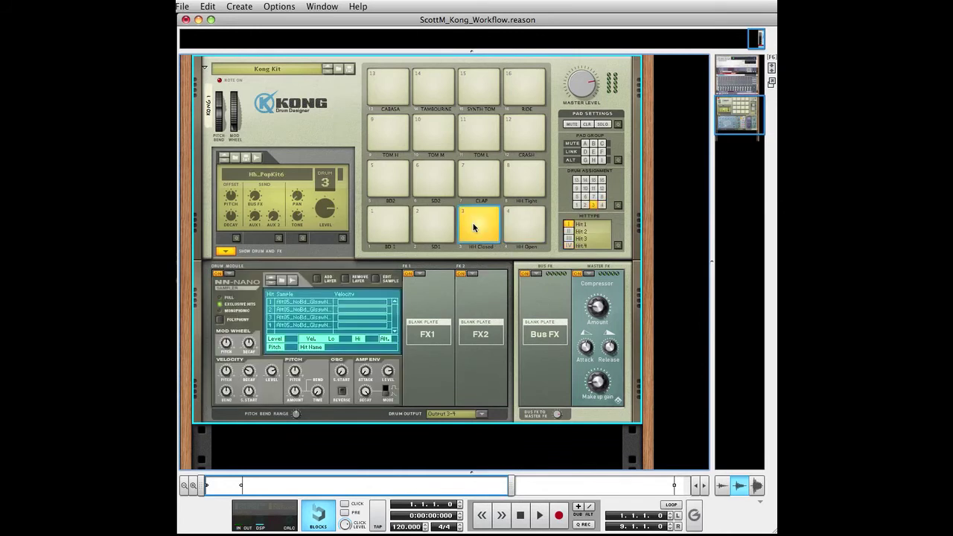
scroll(474, 228, "up", 1)
left_click(478, 240)
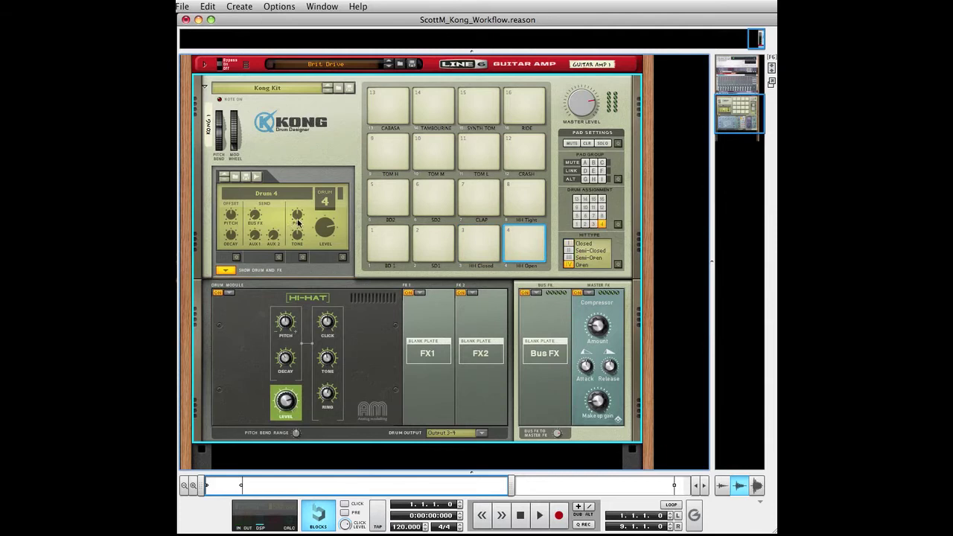
mouse_move(297, 220)
scroll(423, 298, "up", 5)
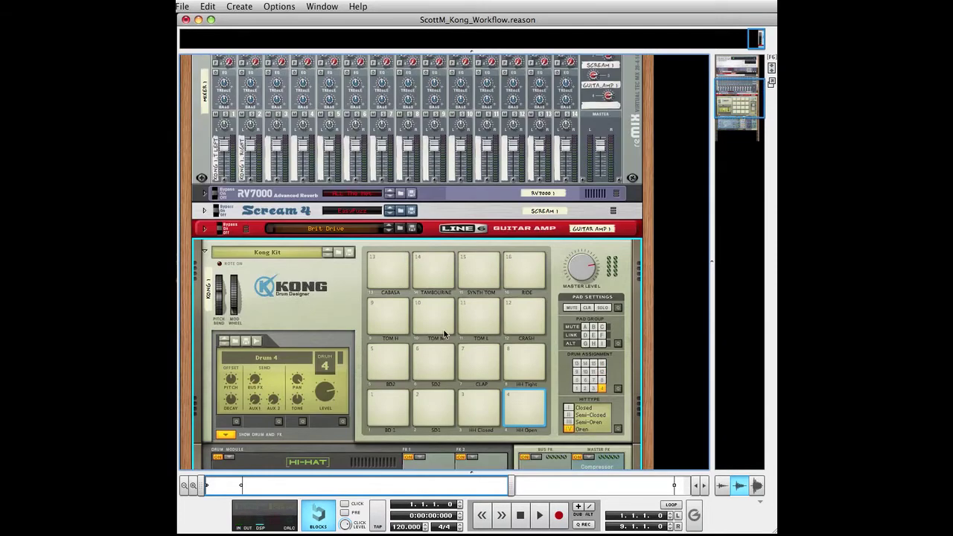
left_click(481, 421)
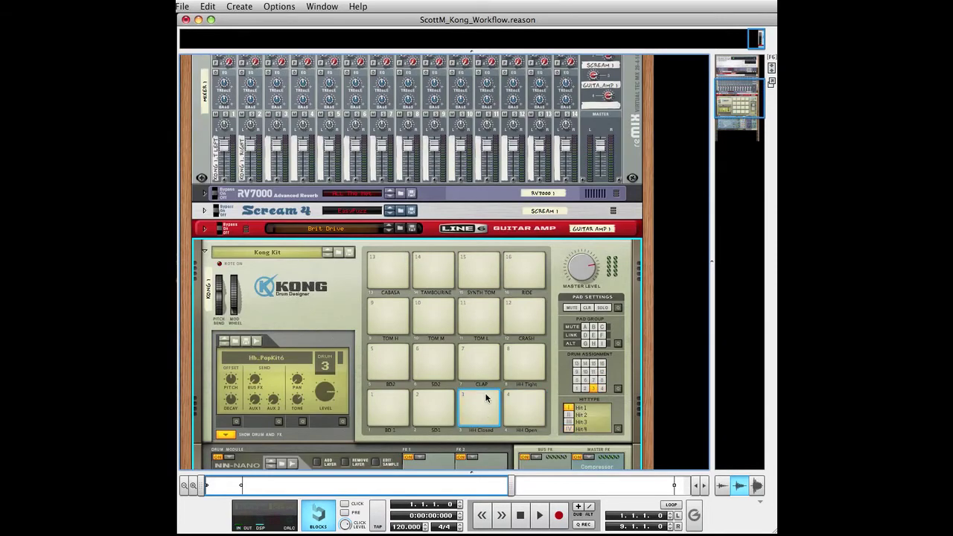
Cable Kong's Audio Out 3-4 into mixer channels 3 and 4 on the rack rear
key("Tab")
left_click_drag(560, 352, 237, 82)
left_click(259, 97)
scroll(381, 218, "up", 1)
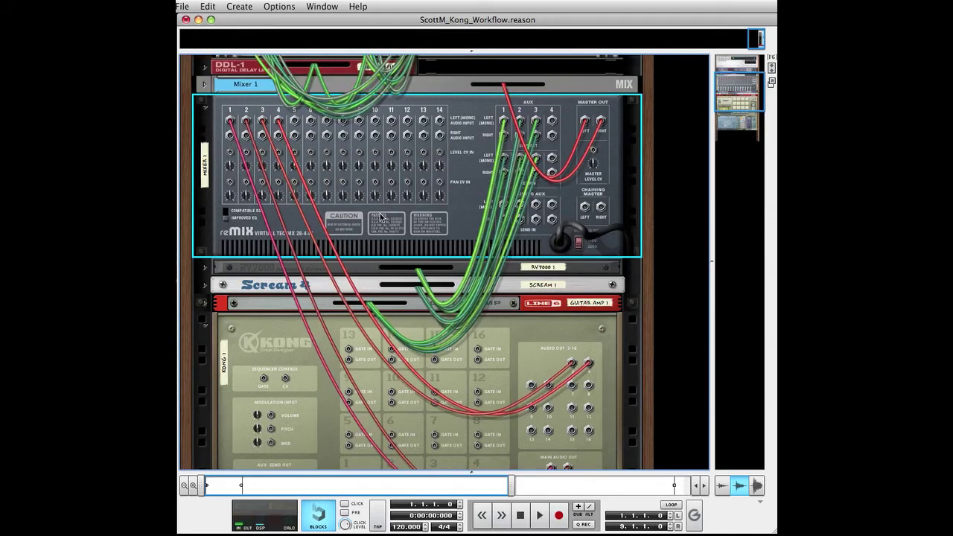
key("Tab")
Audition BD1, SD1 and both hi-hat pads, then select the BD2 kick pad
scroll(473, 402, "down", 2)
left_click(473, 402)
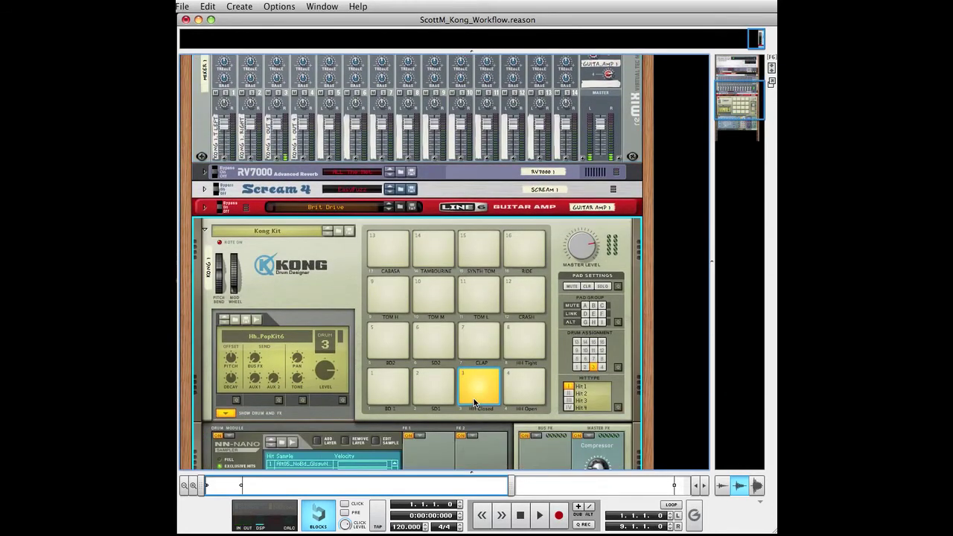
left_click(529, 391)
left_click(400, 391)
left_click(438, 395)
left_click(477, 402)
left_click(515, 402)
scroll(500, 388, "up", 2)
left_click(387, 346)
scroll(406, 357, "down", 3)
Set the Drum Output of both BD2 and SD2 to Output 5-6
scroll(395, 254, "down", 2)
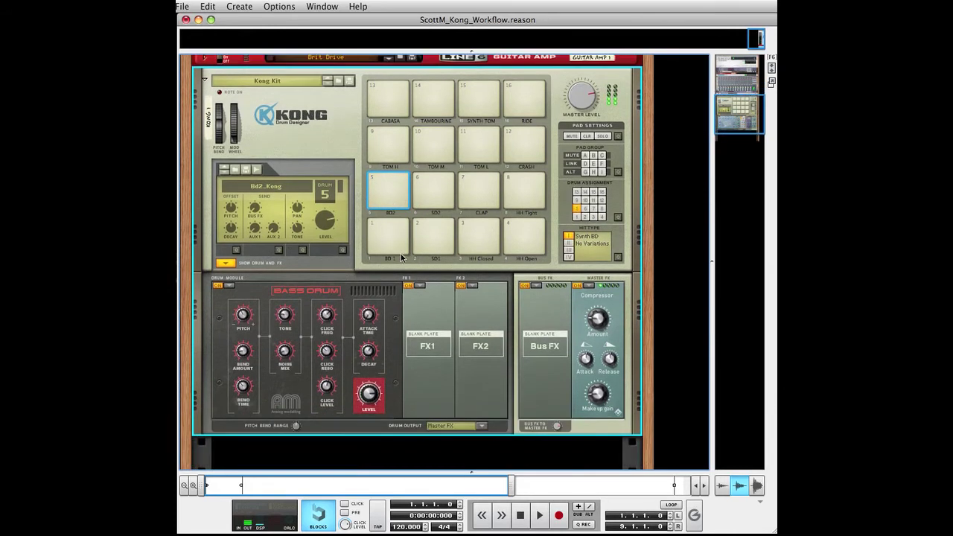
left_click(482, 426)
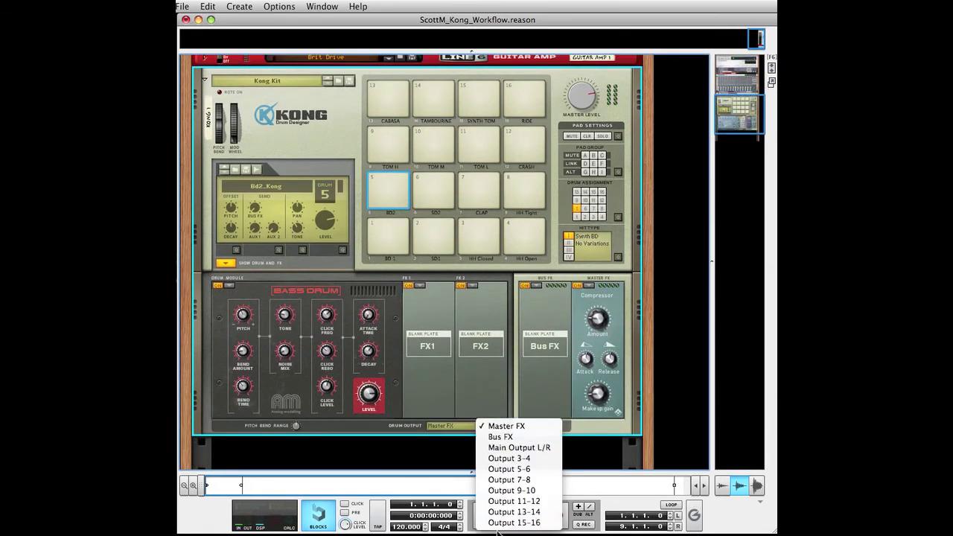
left_click(511, 470)
left_click(444, 202)
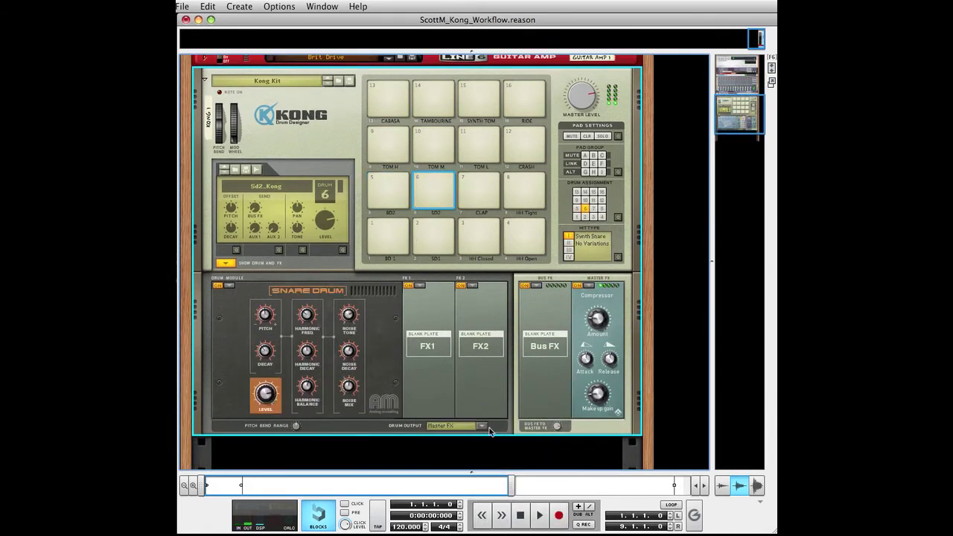
left_click(486, 425)
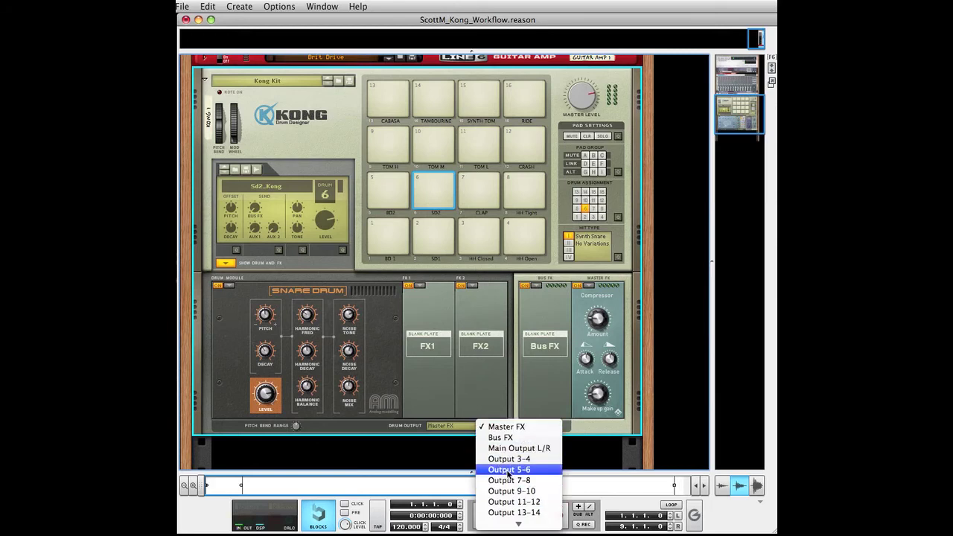
left_click(511, 470)
Reselect the BD2 and SD2 pads and flip the rack to its rear cabling
scroll(484, 453, "up", 3)
left_click(393, 241)
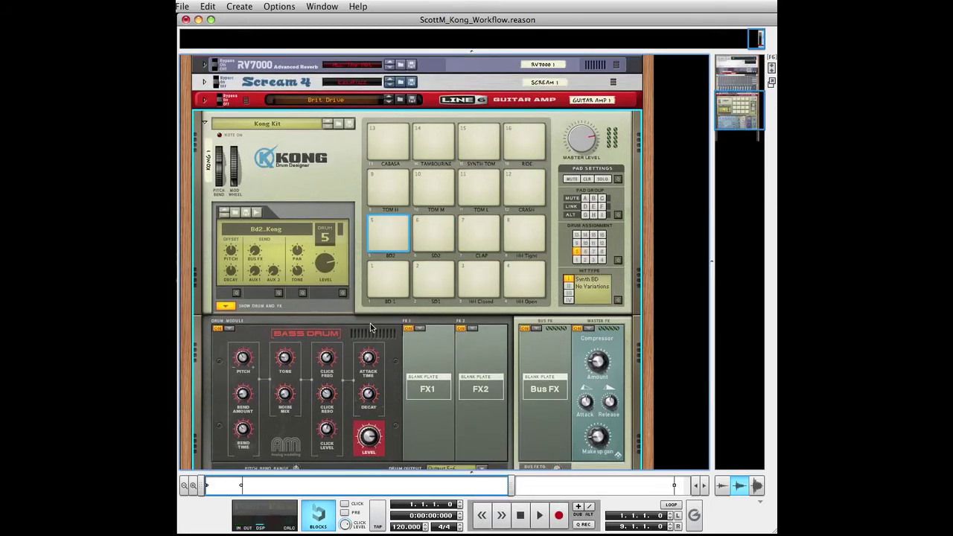
left_click(424, 247)
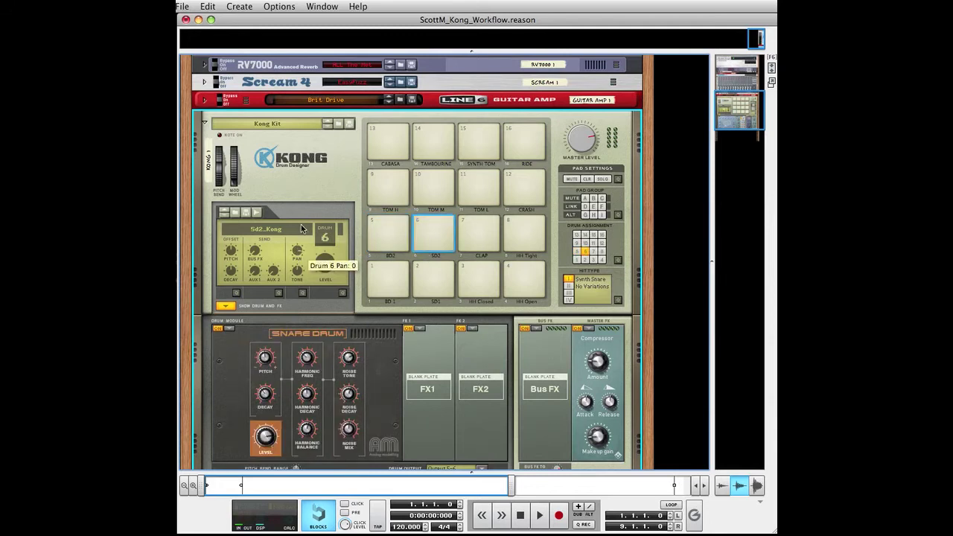
key("Tab")
Cable Kong's Audio Out 5 and 6 into mixer channels 5 and 6, then audition BD2
scroll(432, 244, "up", 5)
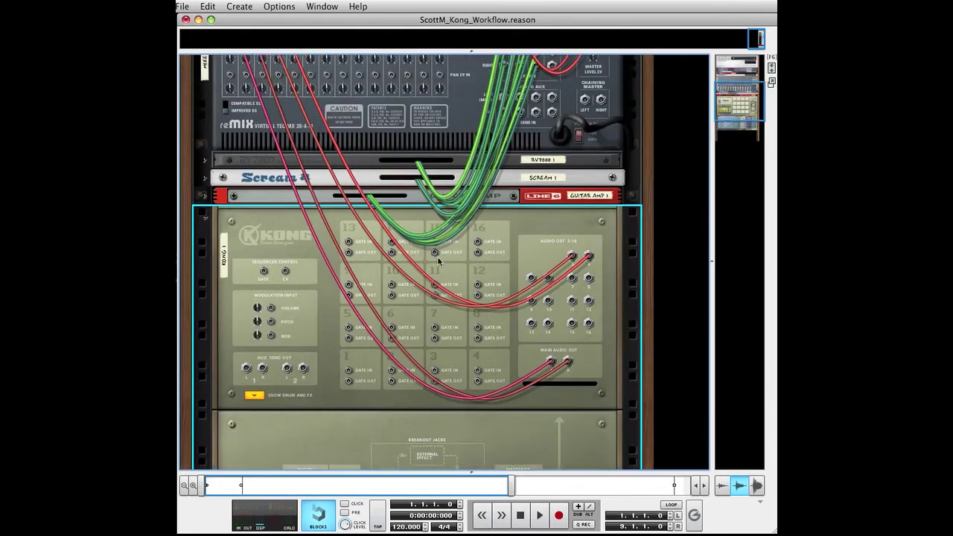
scroll(530, 363, "up", 2)
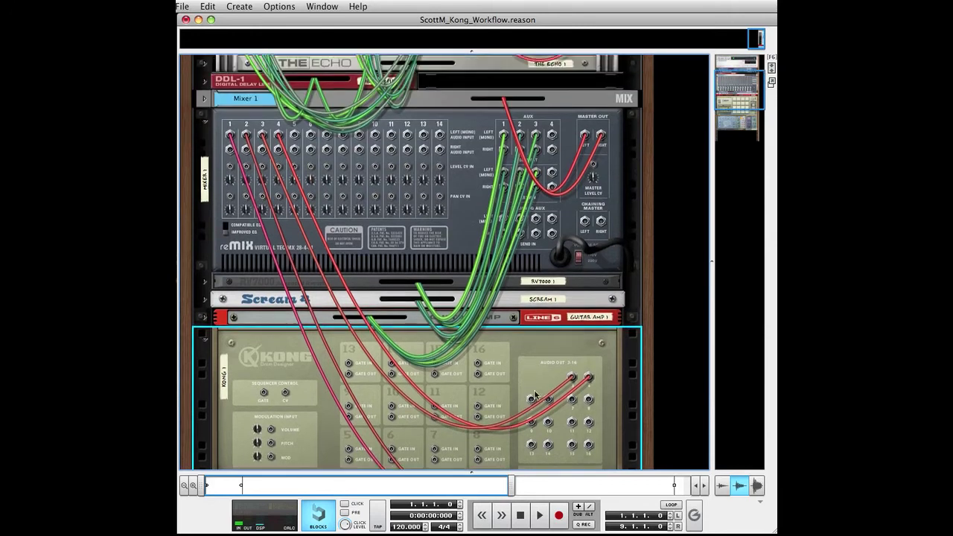
left_click_drag(532, 401, 295, 139)
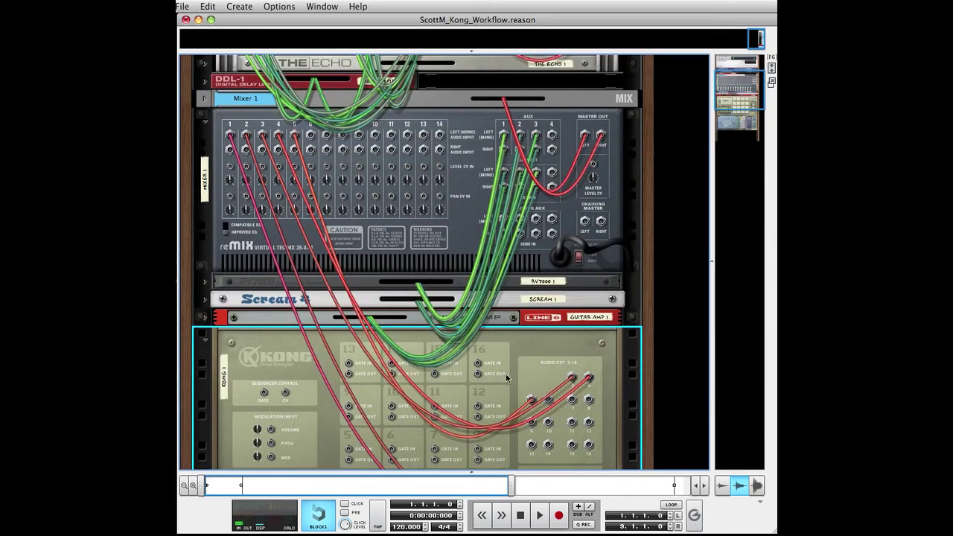
left_click_drag(549, 405, 311, 135)
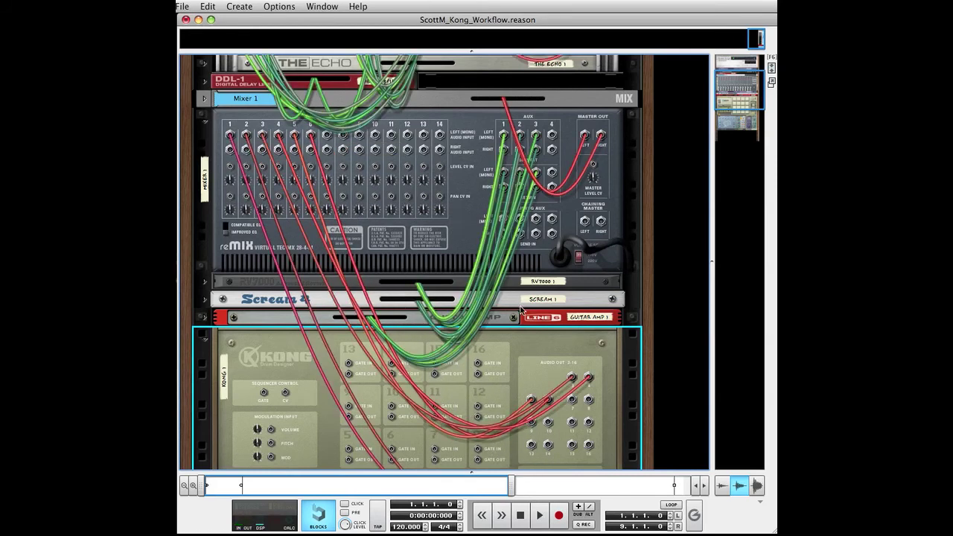
key("Tab")
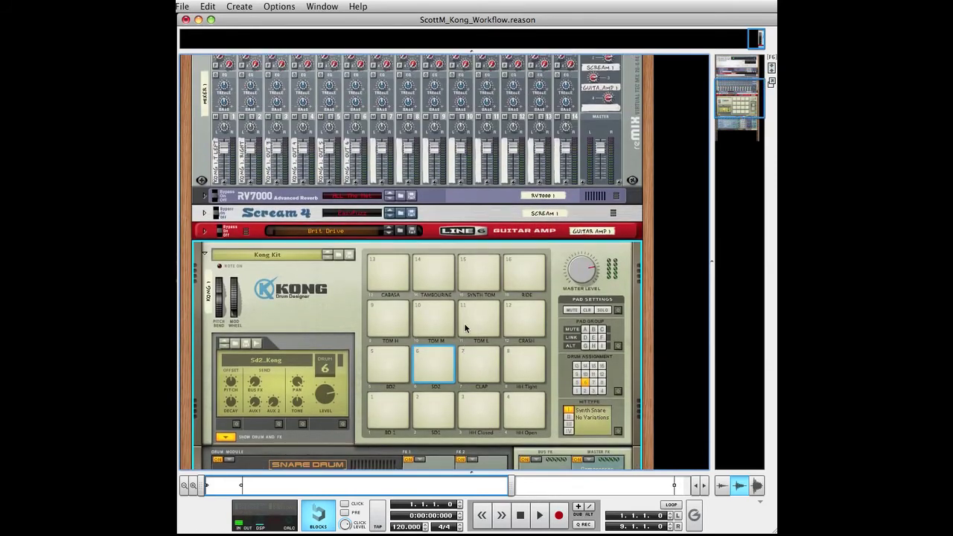
left_click(388, 371)
Play the SD2 pad, collapse Kong's Drum and FX section, and deselect Kong
left_click(433, 378)
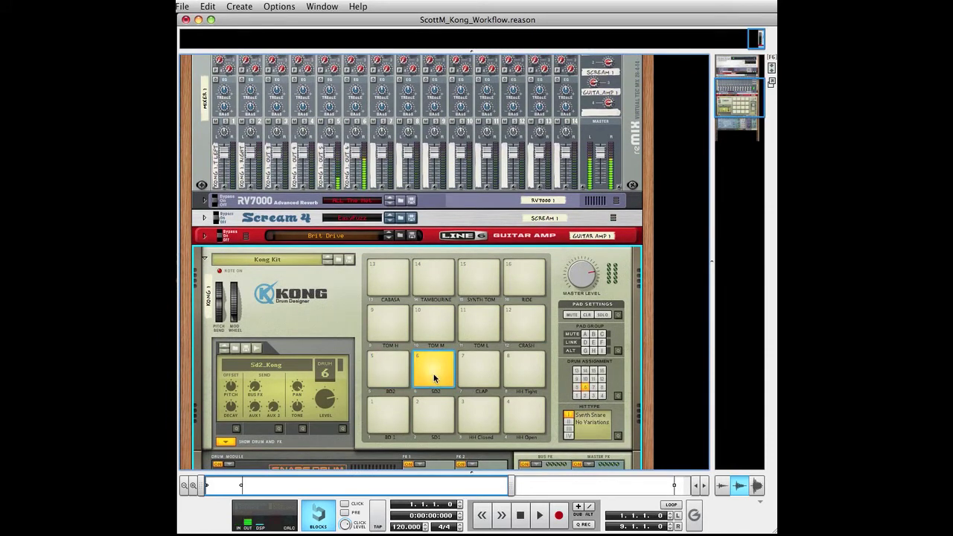
scroll(509, 336, "down", 3)
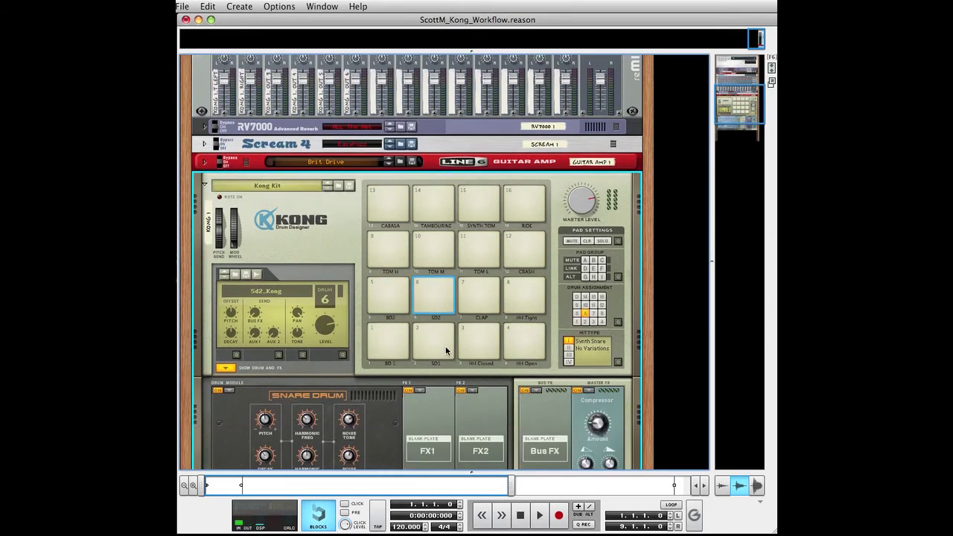
left_click(435, 294)
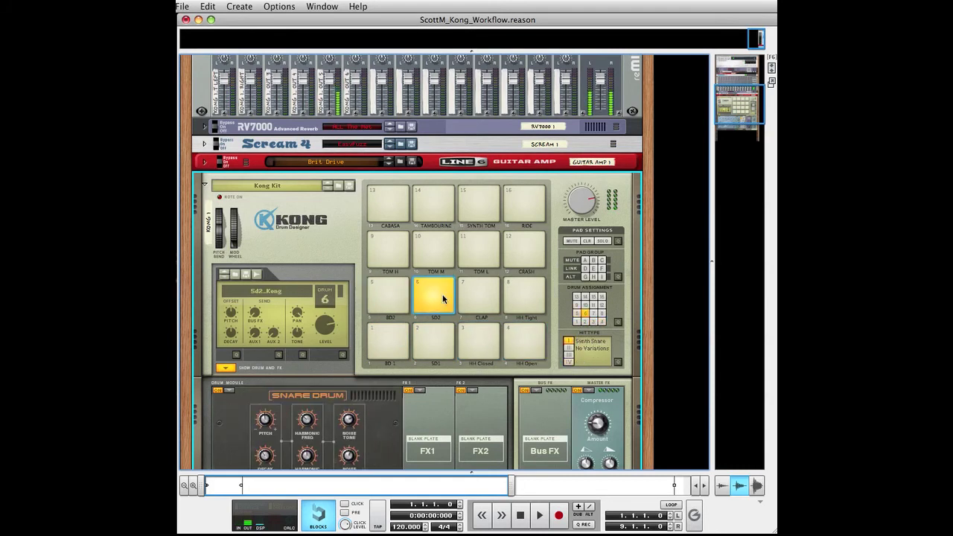
scroll(433, 291, "down", 4)
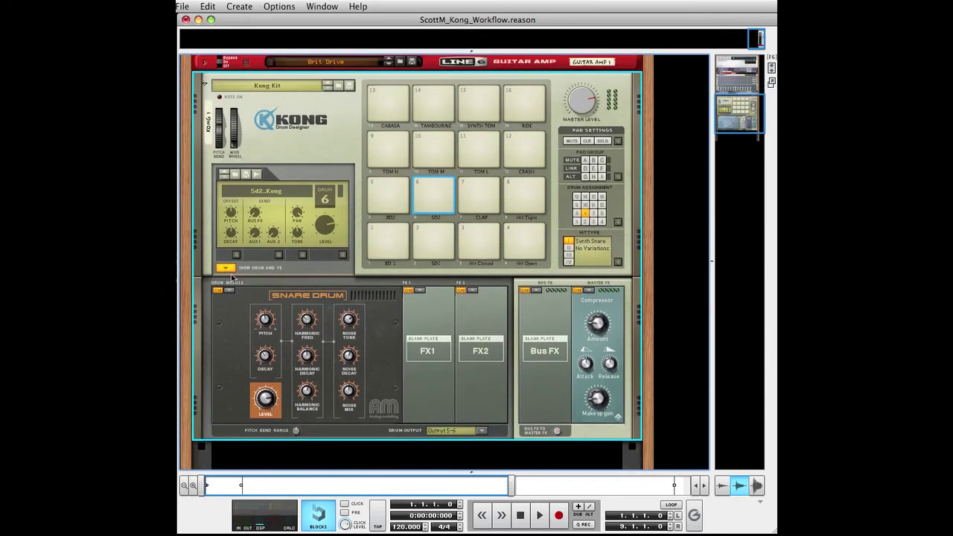
left_click(228, 269)
scroll(437, 375, "up", 1)
scroll(425, 358, "down", 1)
scroll(322, 382, "up", 1)
left_click(333, 395)
scroll(334, 396, "down", 1)
Add a Redrum Drum Computer to the rack below Kong
right_click(326, 380)
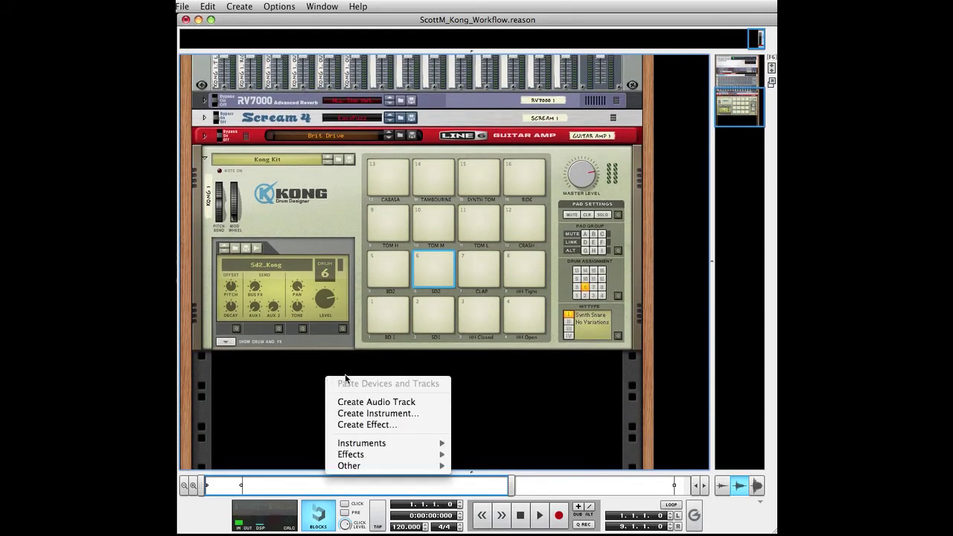
mouse_move(395, 446)
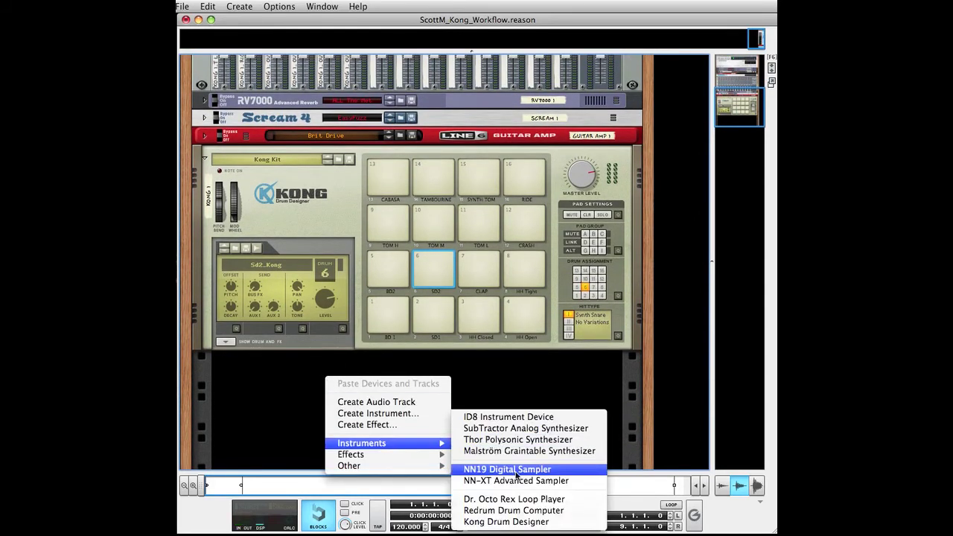
left_click(513, 510)
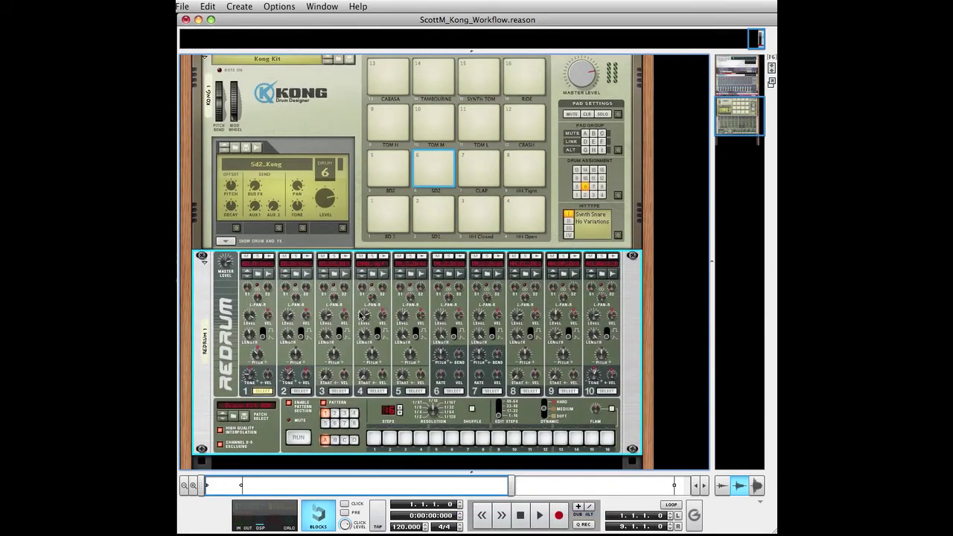
scroll(264, 359, "up", 2)
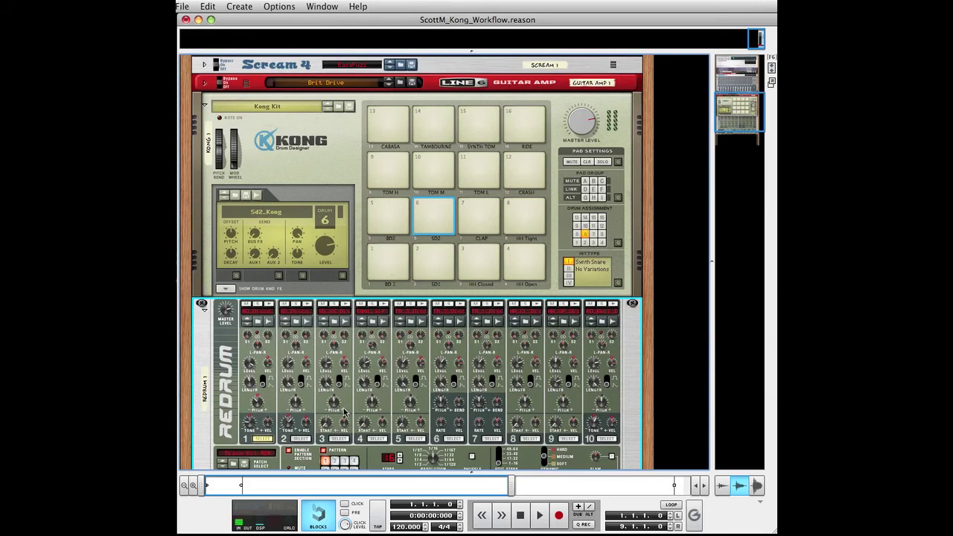
scroll(474, 278, "down", 5)
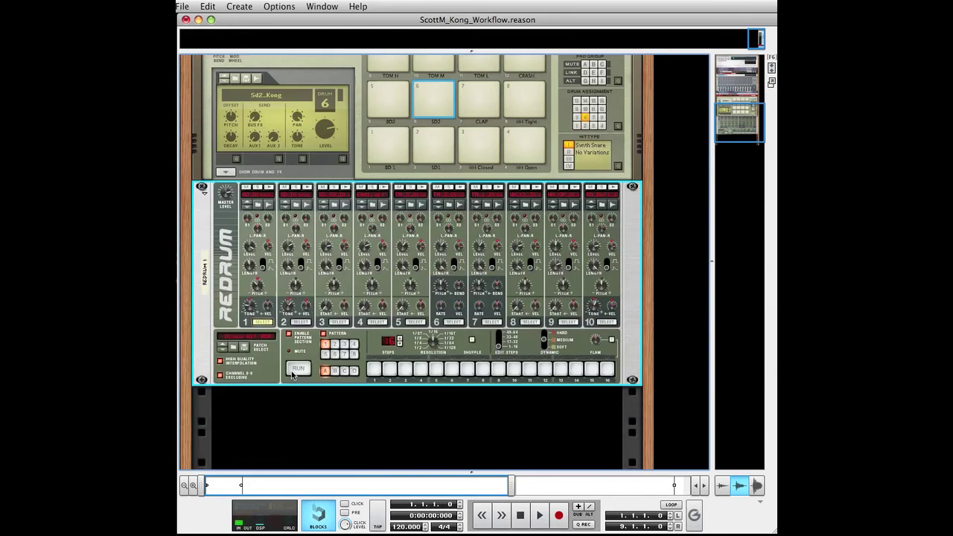
scroll(227, 348, "down", 1)
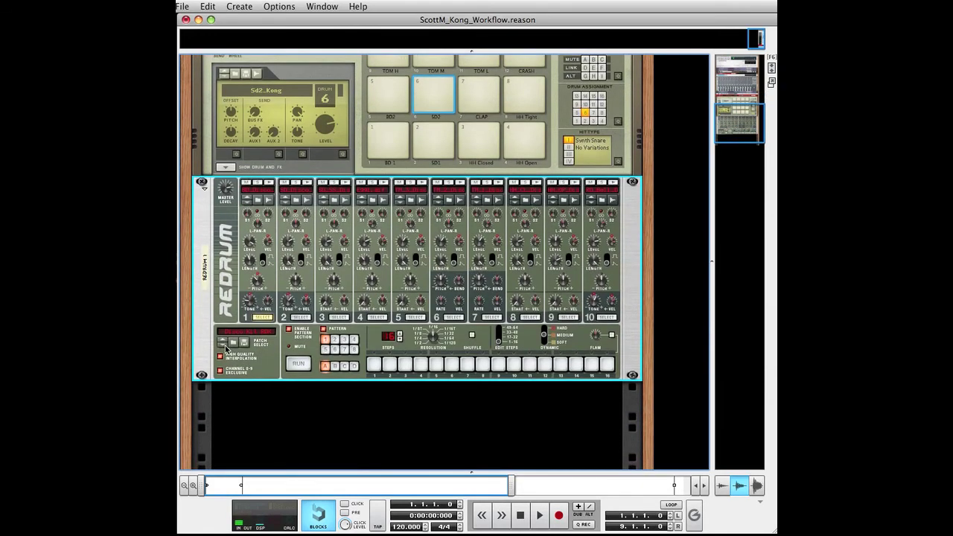
Initialize the Redrum patch and flip the rack to its rear panels
right_click(230, 344)
scroll(328, 514, "down", 5)
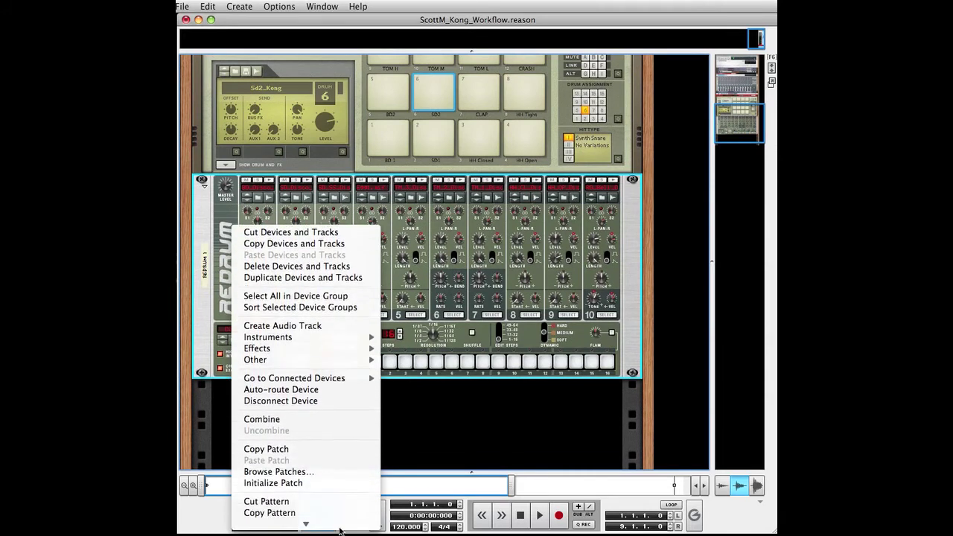
left_click(291, 463)
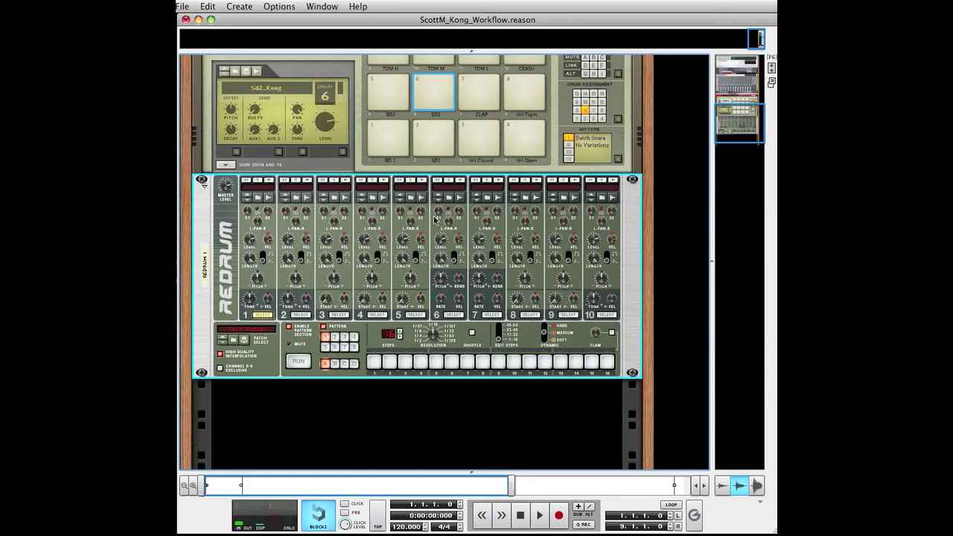
key("Tab")
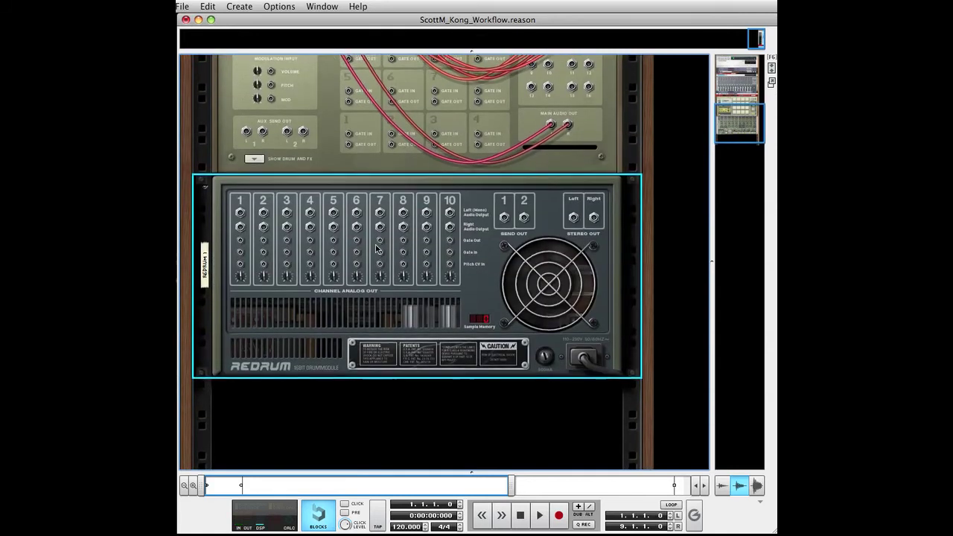
Cable Redrum channel 1–5 gate outputs to Kong pad 1–5 gate inputs, then flip the rack to the front
scroll(325, 303, "up", 5)
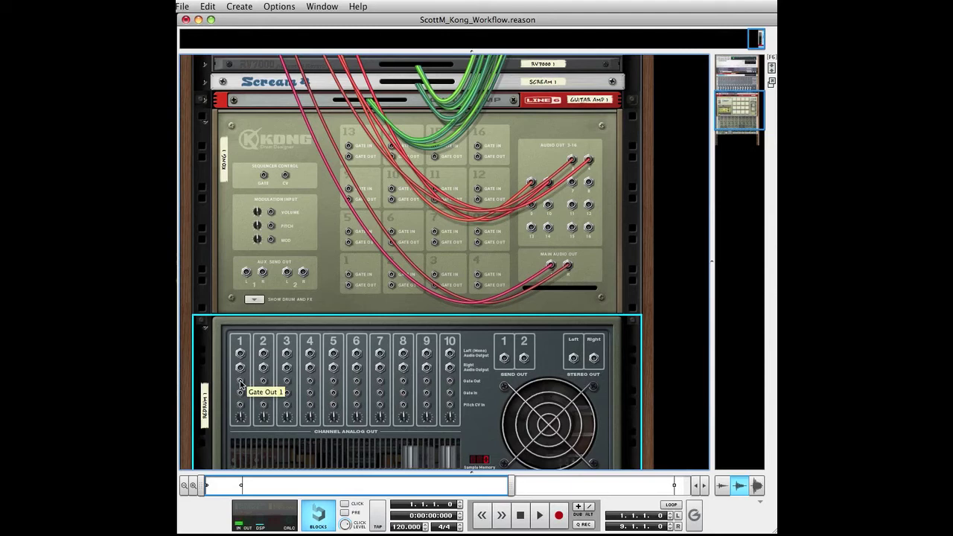
left_click_drag(240, 384, 348, 278)
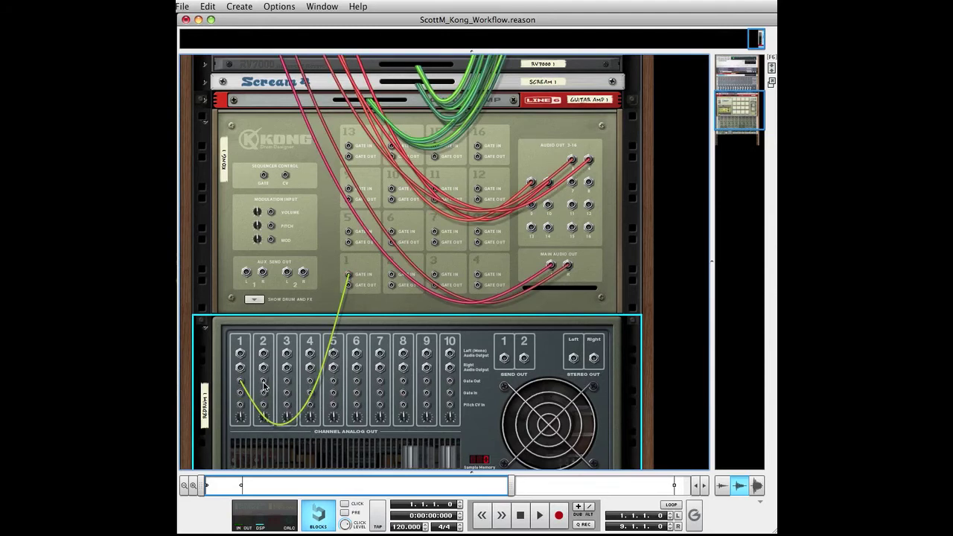
left_click_drag(263, 385, 392, 277)
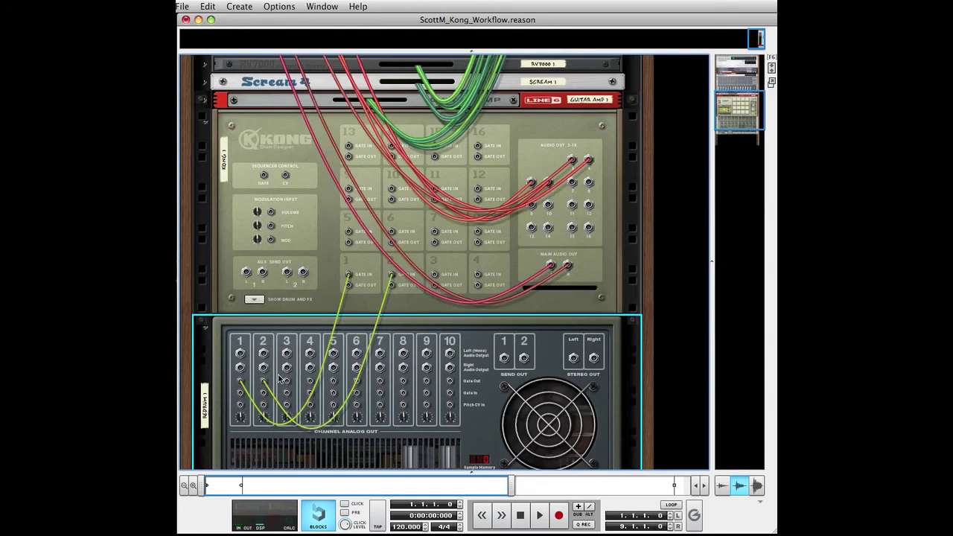
left_click_drag(286, 385, 435, 277)
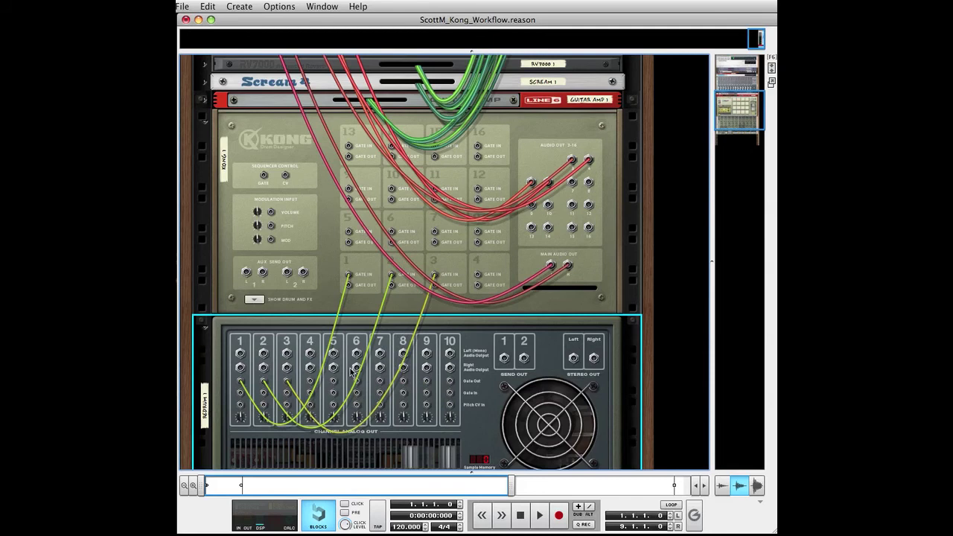
left_click_drag(313, 386, 349, 231)
left_click_drag(356, 381, 392, 232)
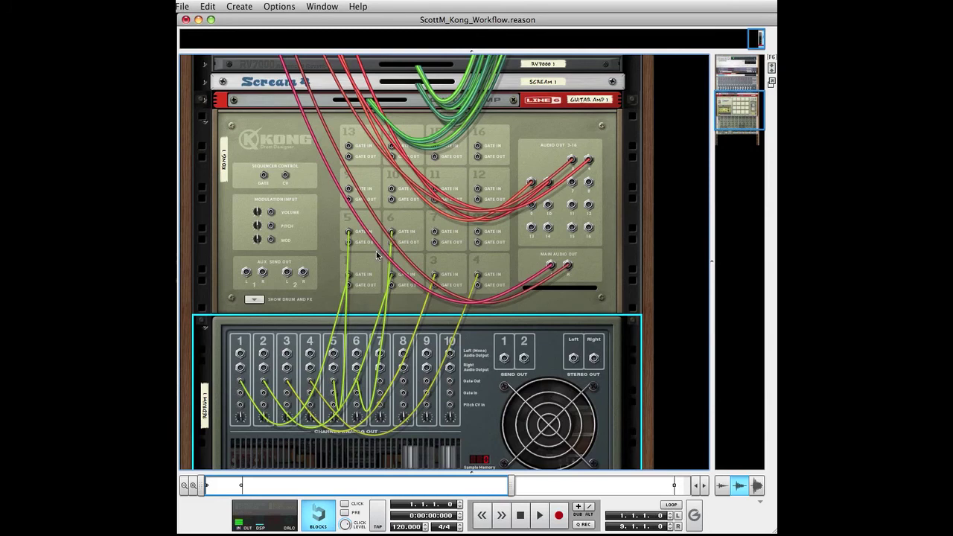
key("Tab")
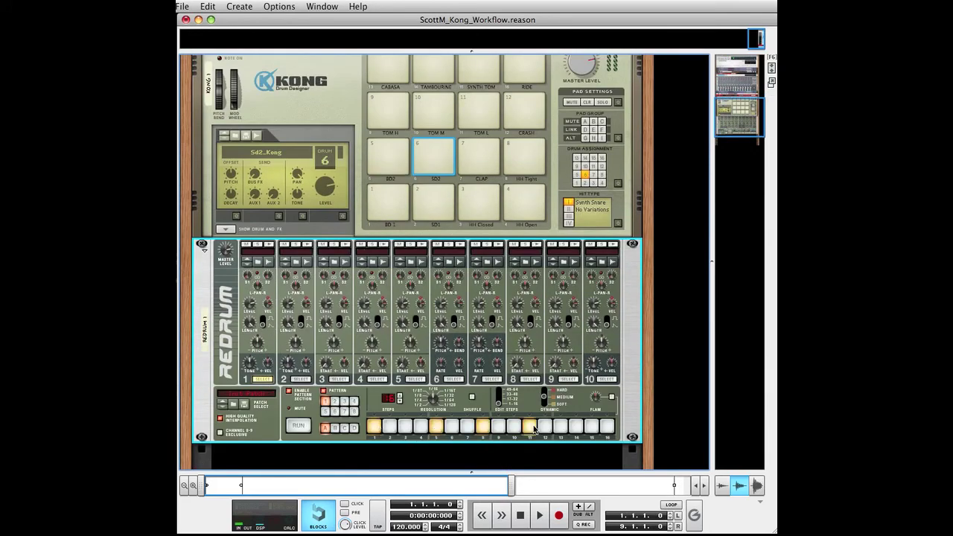
Audition the Redrum pattern, then toggle three steps on channel 2
left_click(298, 426)
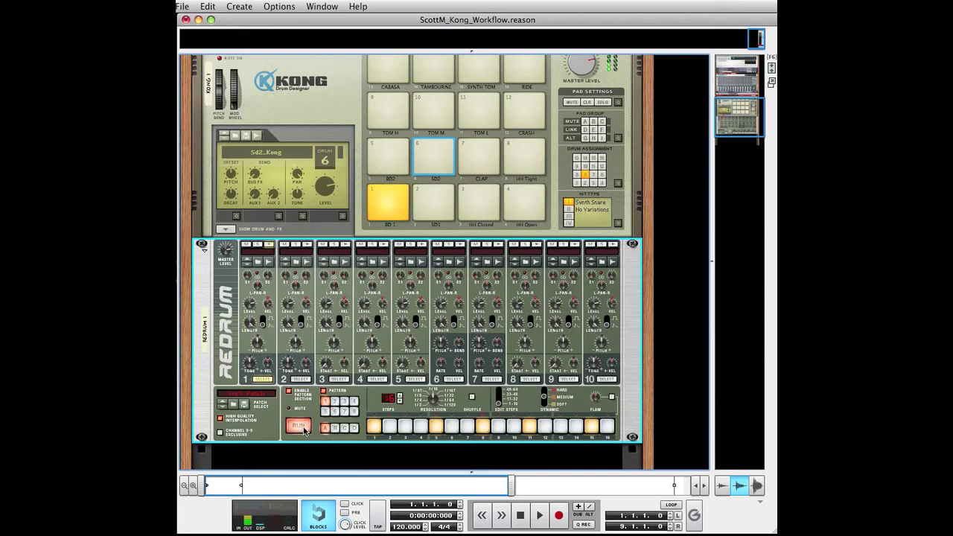
left_click(298, 426)
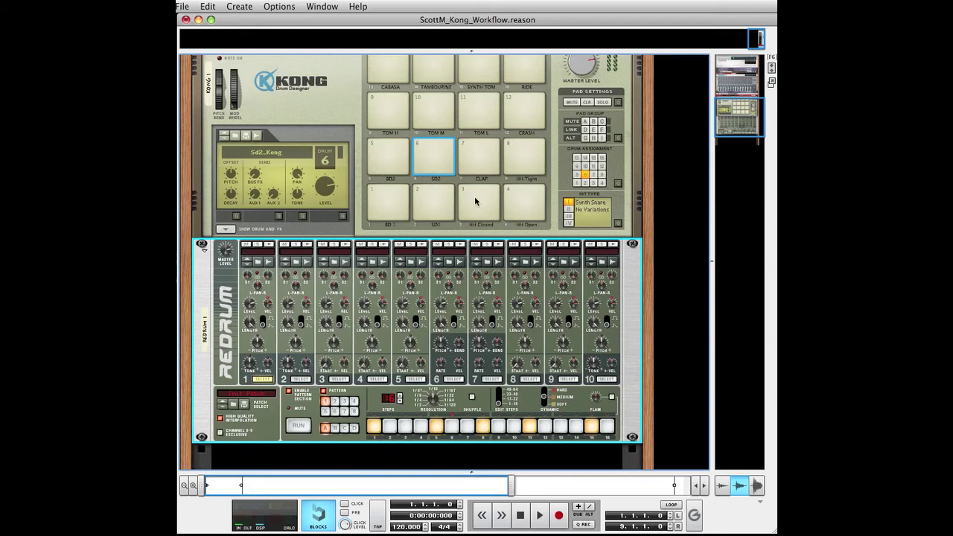
left_click(302, 379)
left_click(468, 427)
left_click(514, 427)
left_click(530, 427)
With playback running, add steps 2–4, 11 and 13–16 to channel 3
left_click(308, 426)
left_click(347, 379)
left_click_drag(390, 434, 420, 427)
left_click(530, 427)
left_click_drag(561, 427, 607, 426)
Review channels 4 and 5, then add steps 1 and 16 to channel 6
left_click(378, 379)
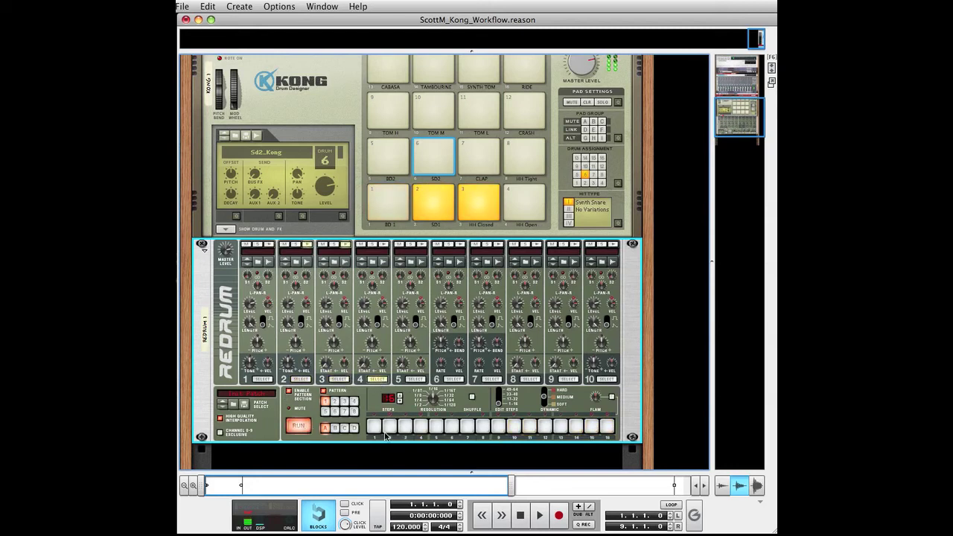
left_click(415, 379)
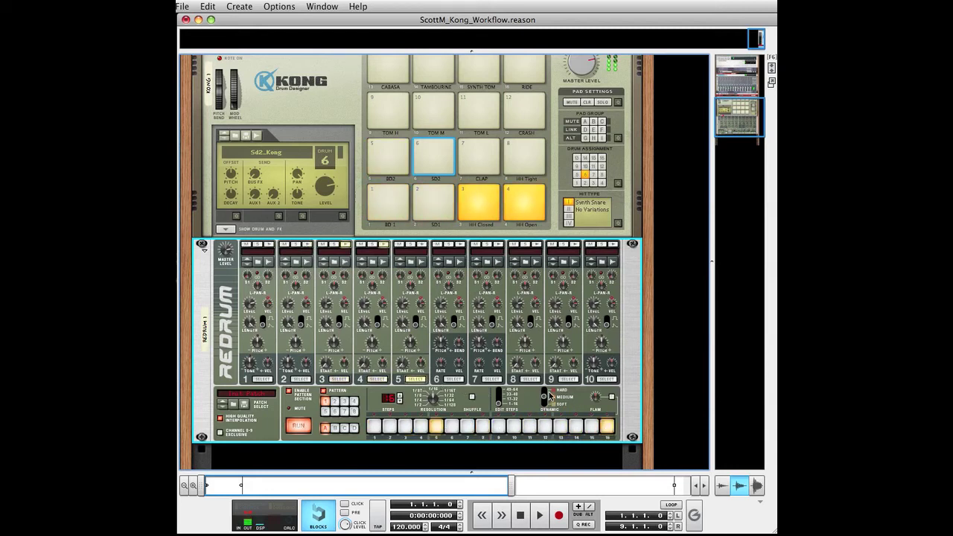
left_click(452, 379)
left_click(374, 426)
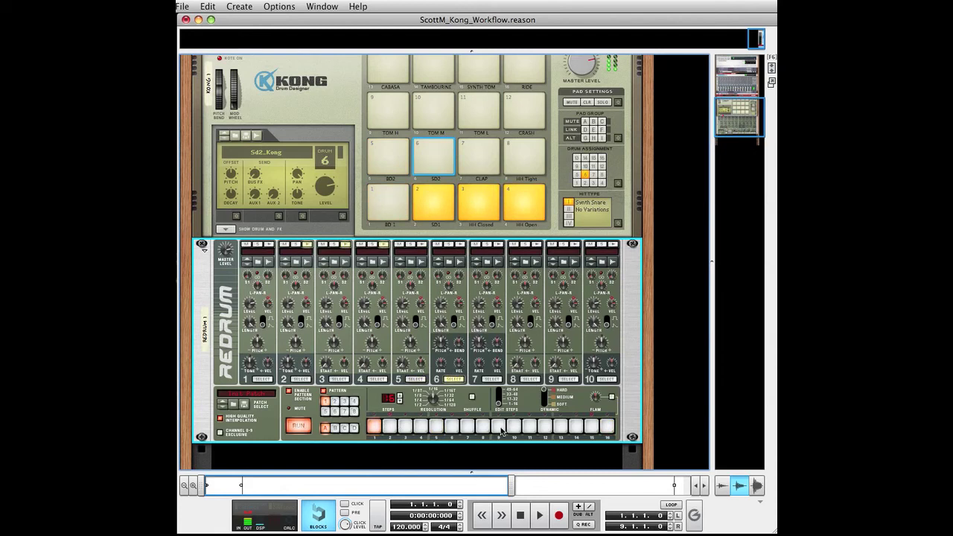
left_click(607, 426)
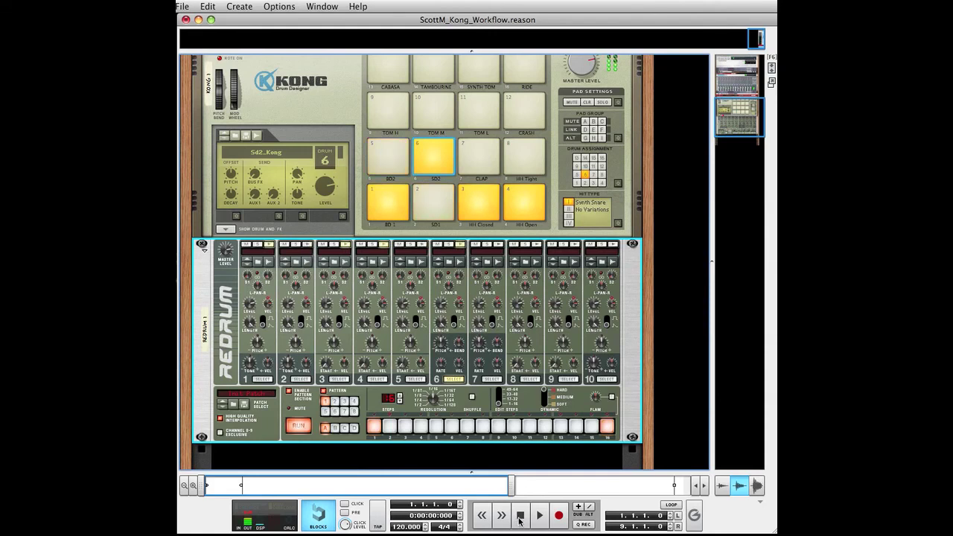
scroll(265, 239, "up", 10)
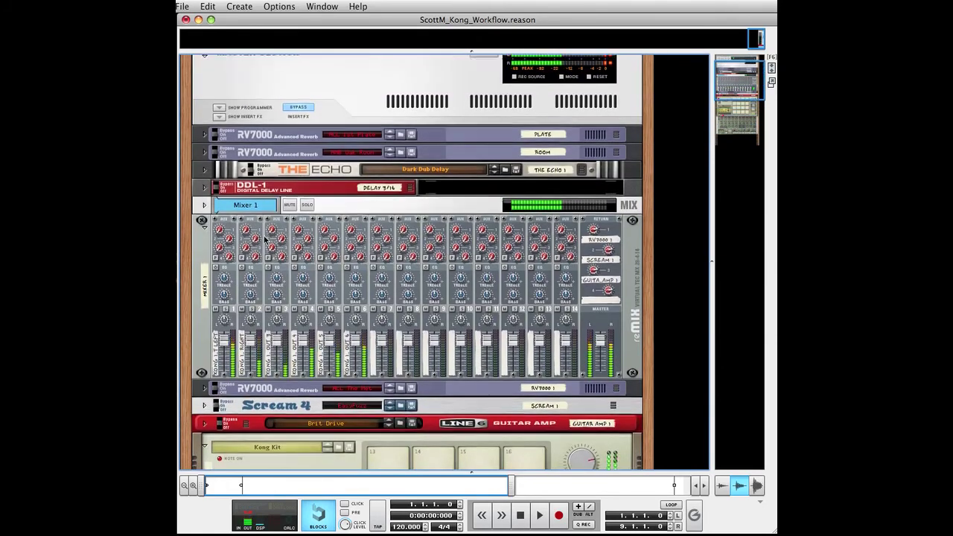
Select the 14:2 Mixer 1 to check its sends, then collapse it to a strip above Kong
scroll(264, 238, "down", 1)
left_click(223, 195)
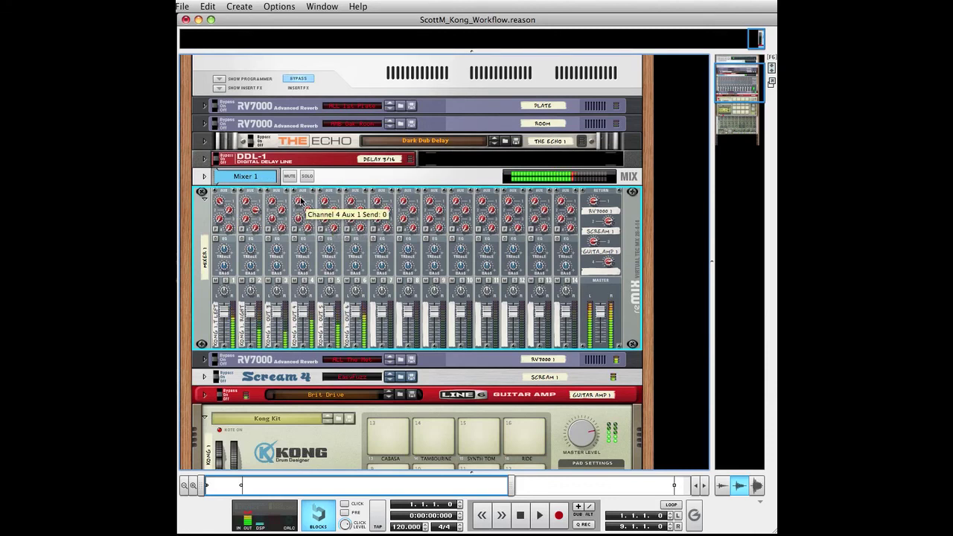
scroll(381, 366, "down", 5)
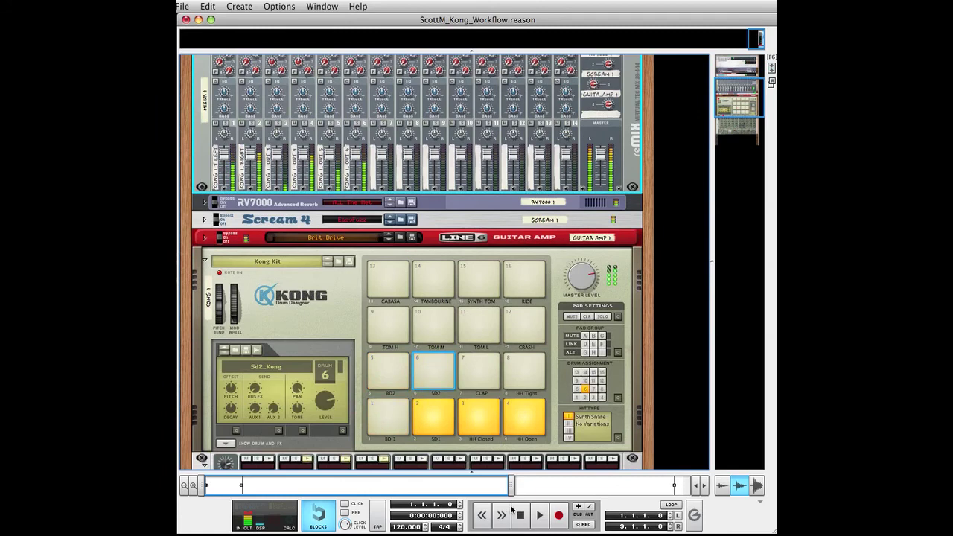
scroll(448, 336, "up", 6)
scroll(447, 335, "down", 7)
scroll(448, 336, "up", 6)
left_click(205, 185)
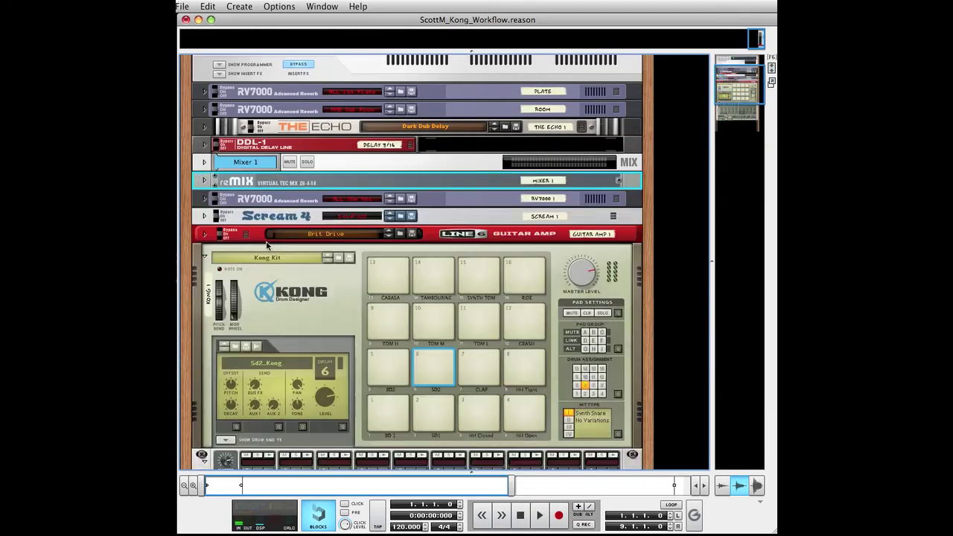
scroll(259, 287, "up", 3)
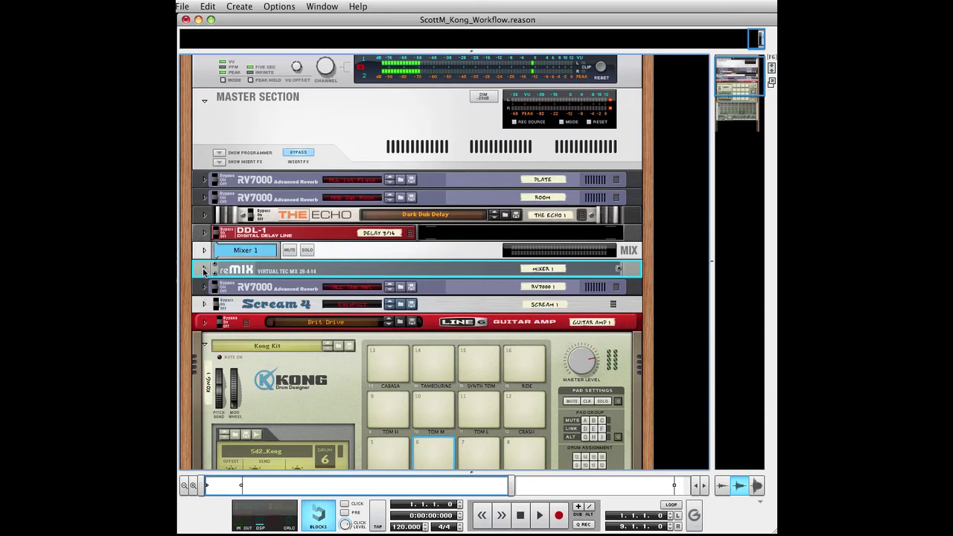